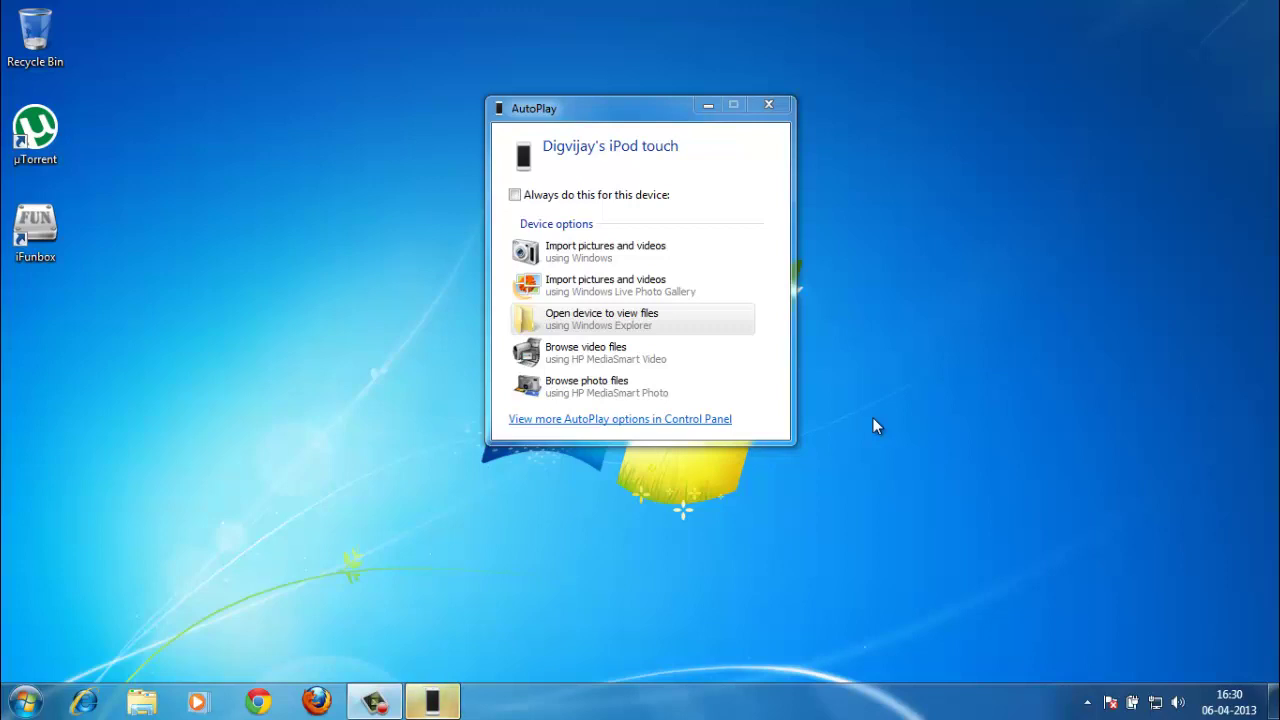
# Browse the connected iPod touch's Internal Storage down to the 860OKMZO folder inside DCIM, then close the file window and refresh the desktop.
pyautogui.click(625, 318)
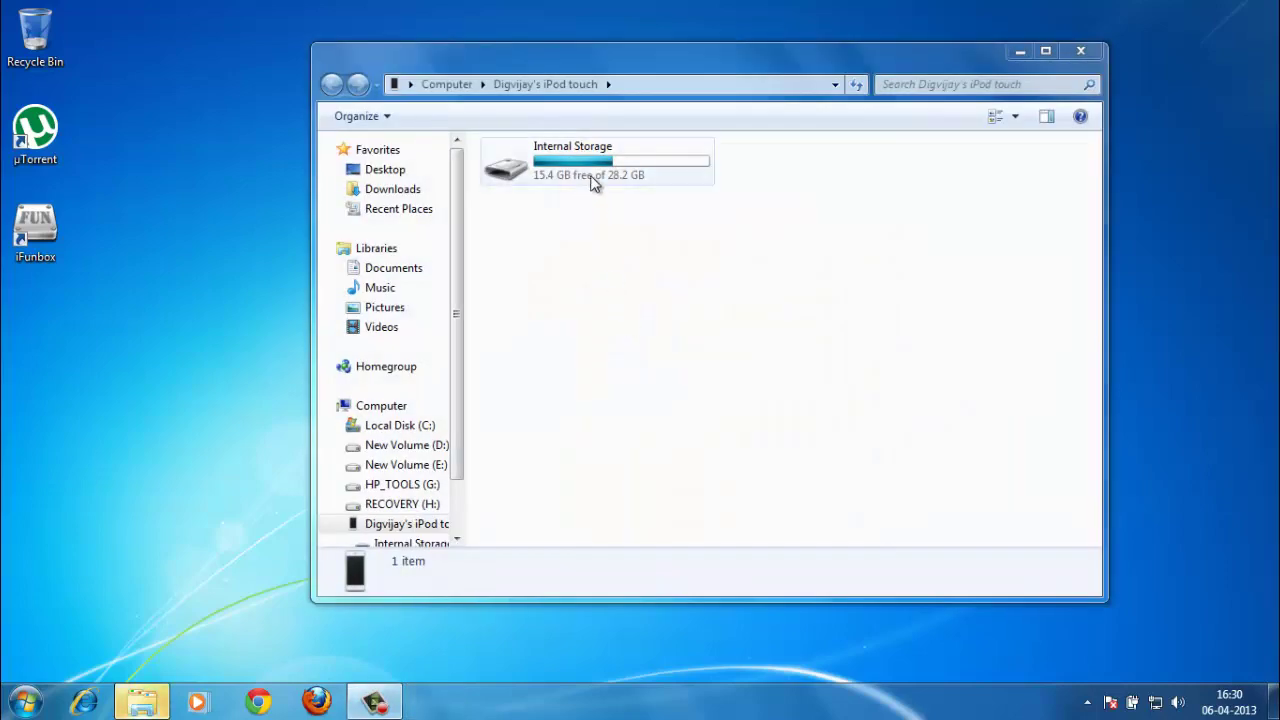
pyautogui.doubleClick(592, 181)
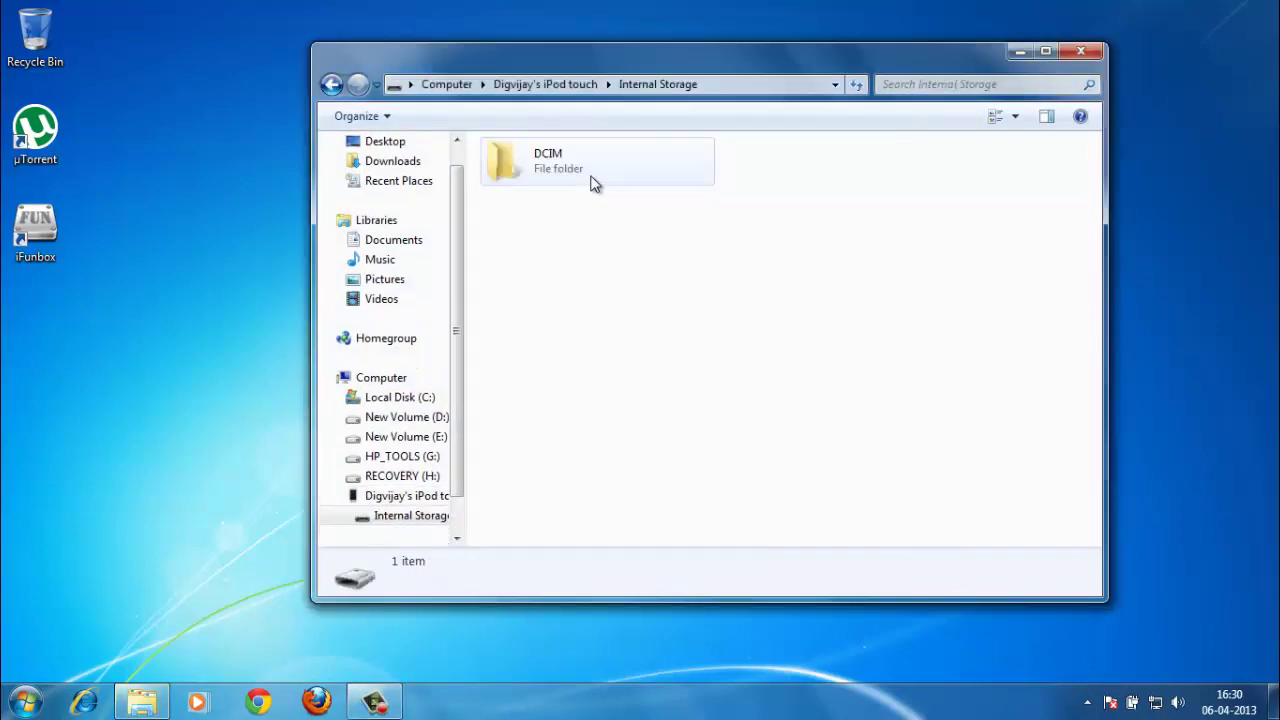
pyautogui.doubleClick(592, 181)
pyautogui.doubleClick(592, 181)
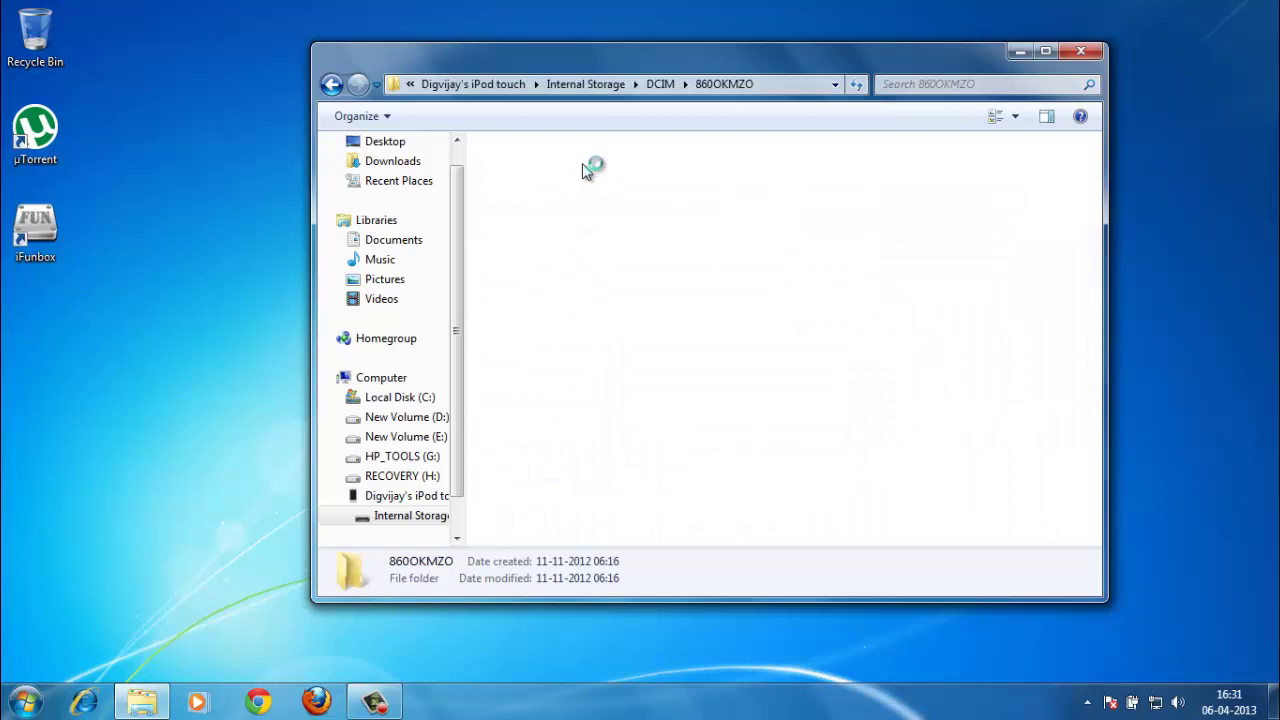
pyautogui.press('BackSpace')
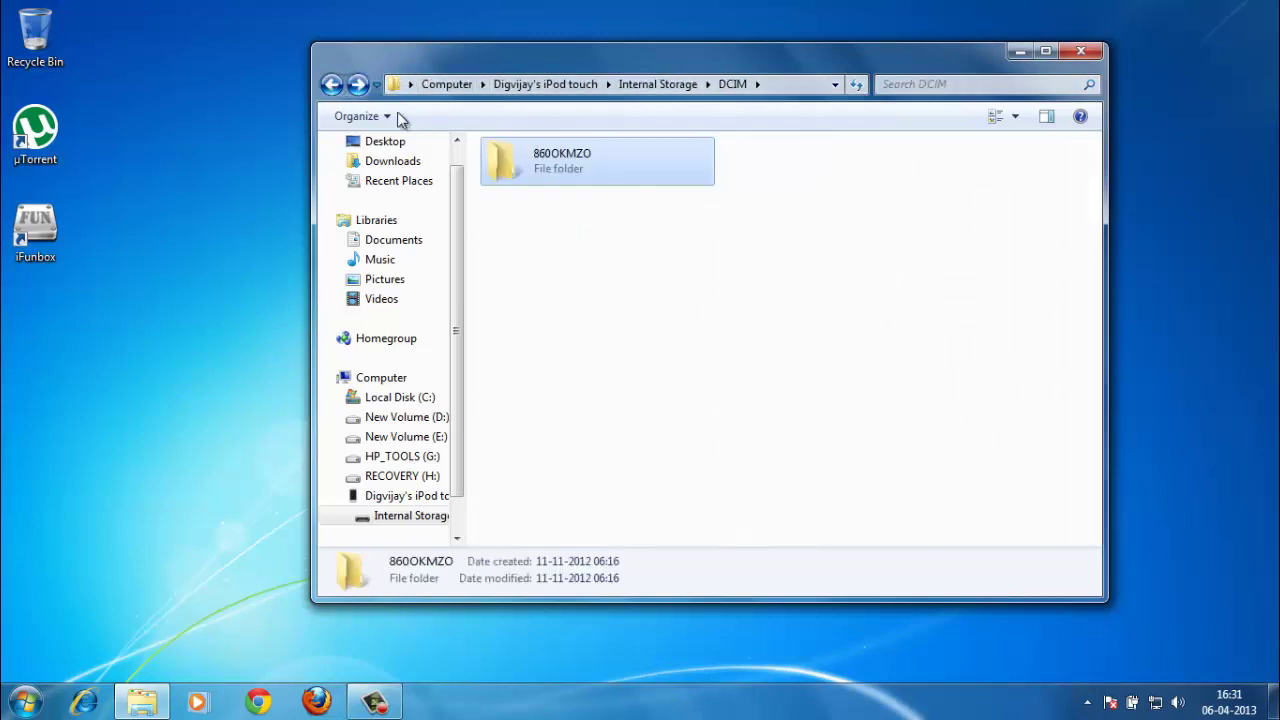
pyautogui.click(332, 84)
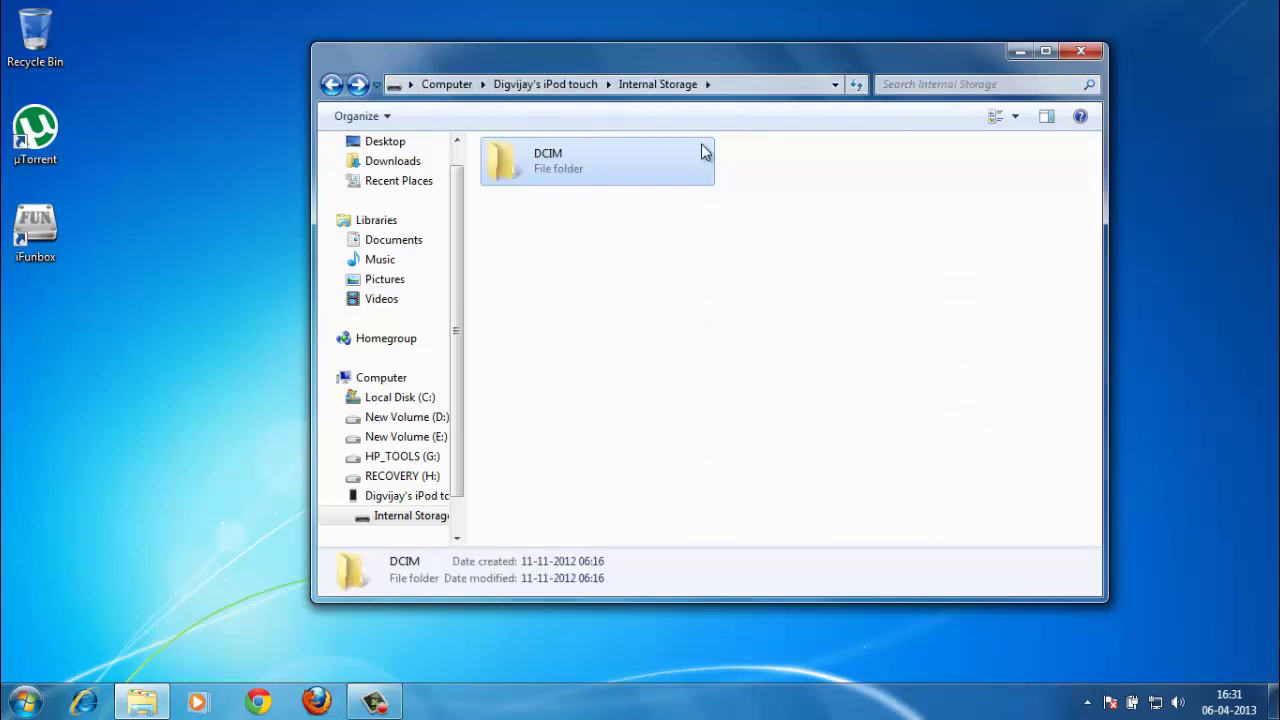
pyautogui.click(1080, 52)
pyautogui.rightClick(581, 98)
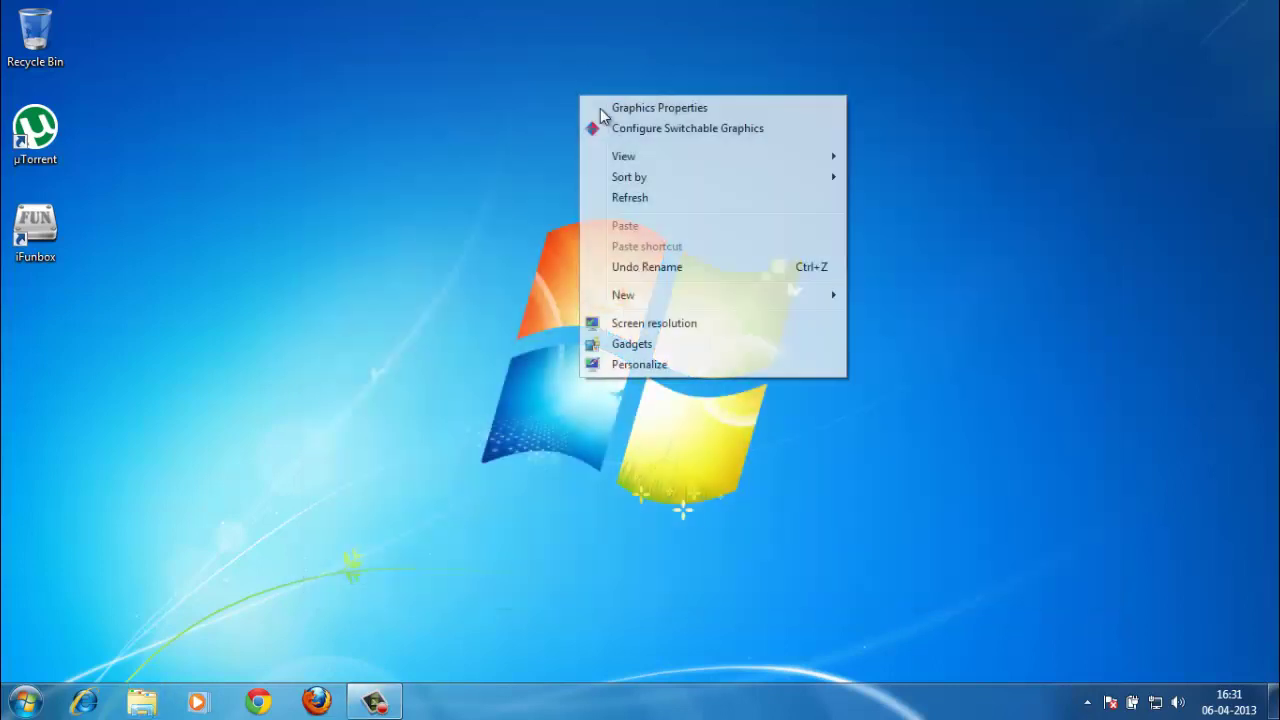
pyautogui.click(672, 197)
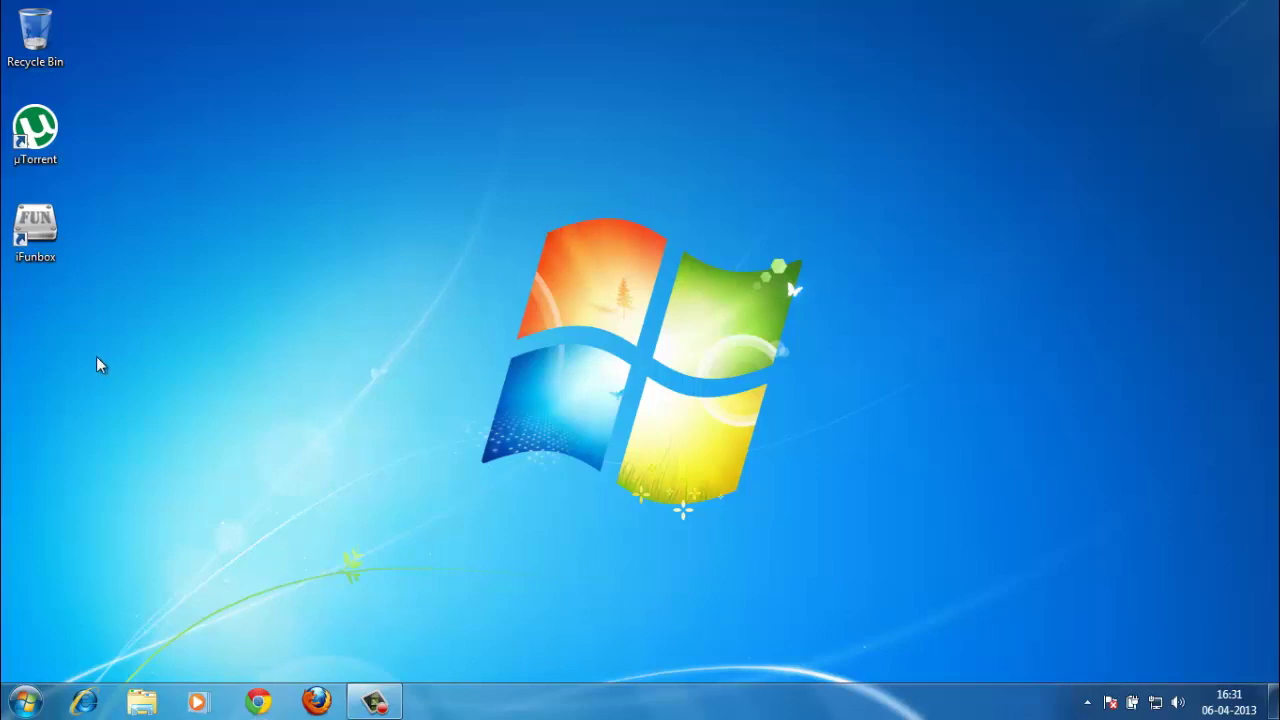
# Switch to Chrome, view the i-funbox.com site with its Windows download, and close the browser.
pyautogui.click(258, 701)
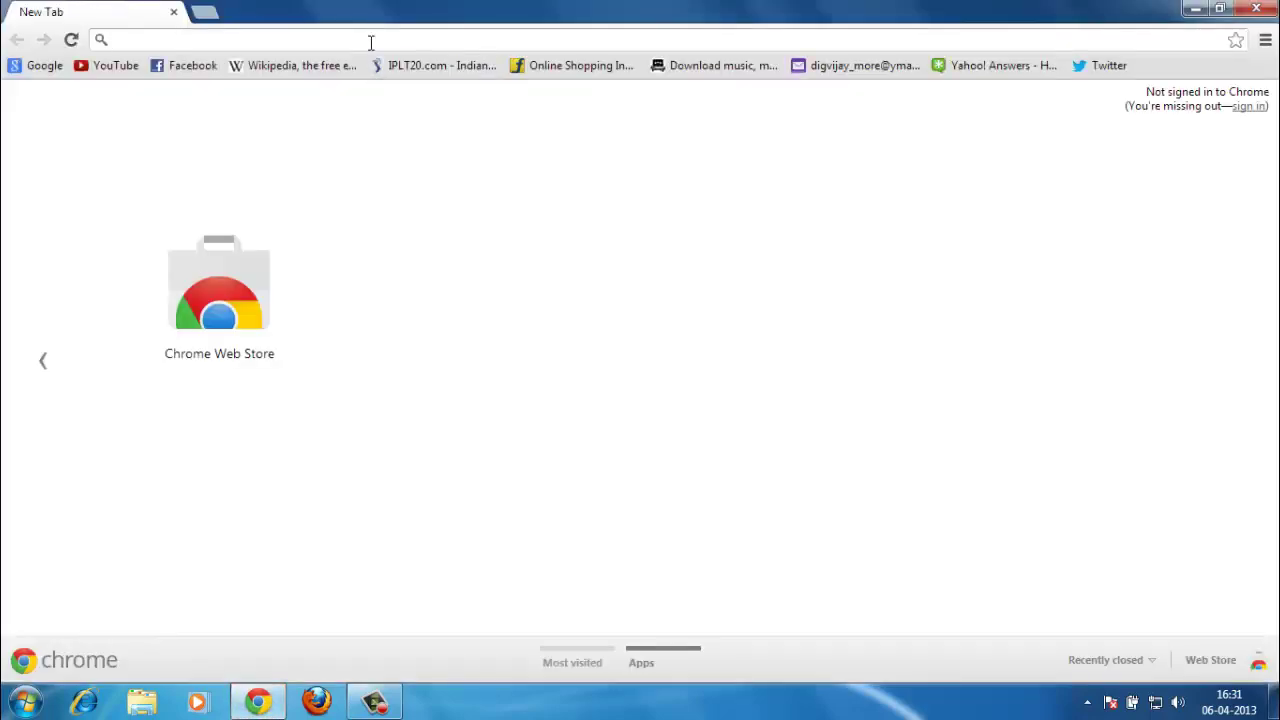
pyautogui.write('ifunbox.com')
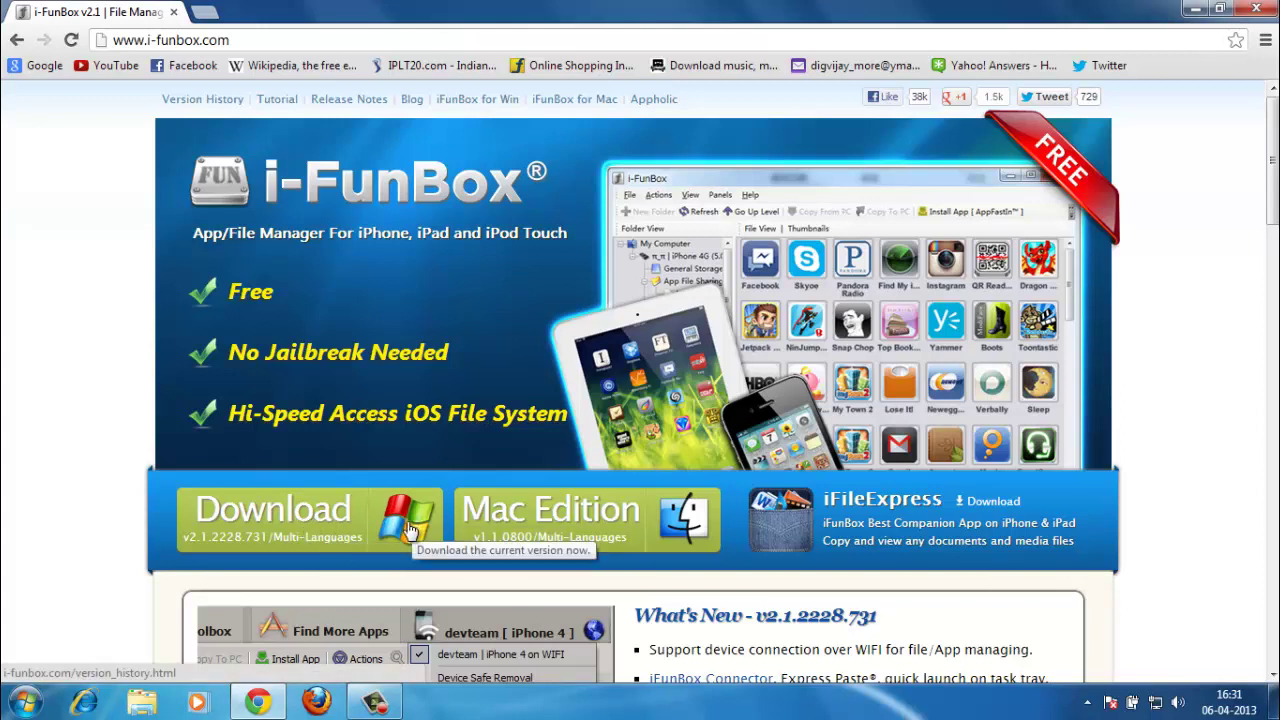
pyautogui.click(1256, 10)
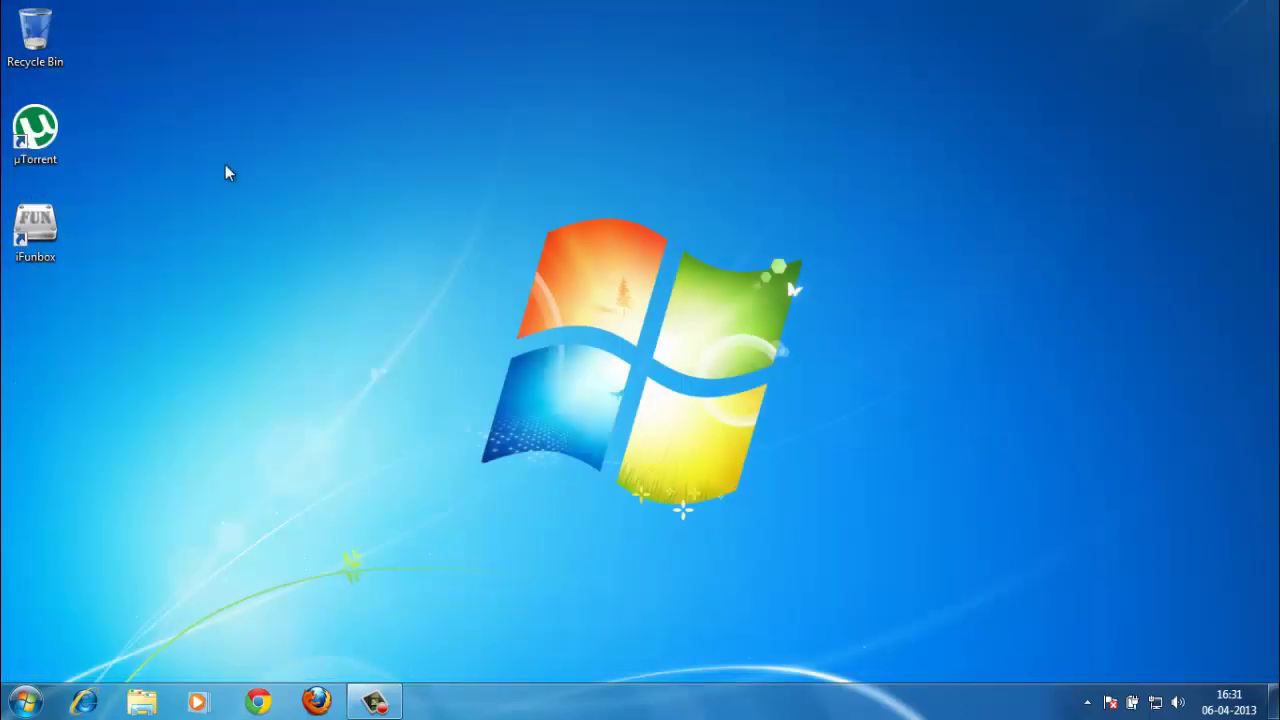
# Launch iFunBox, show its iFunbox Classic view, and expand the connected iPod touch in the folder tree.
pyautogui.doubleClick(46, 252)
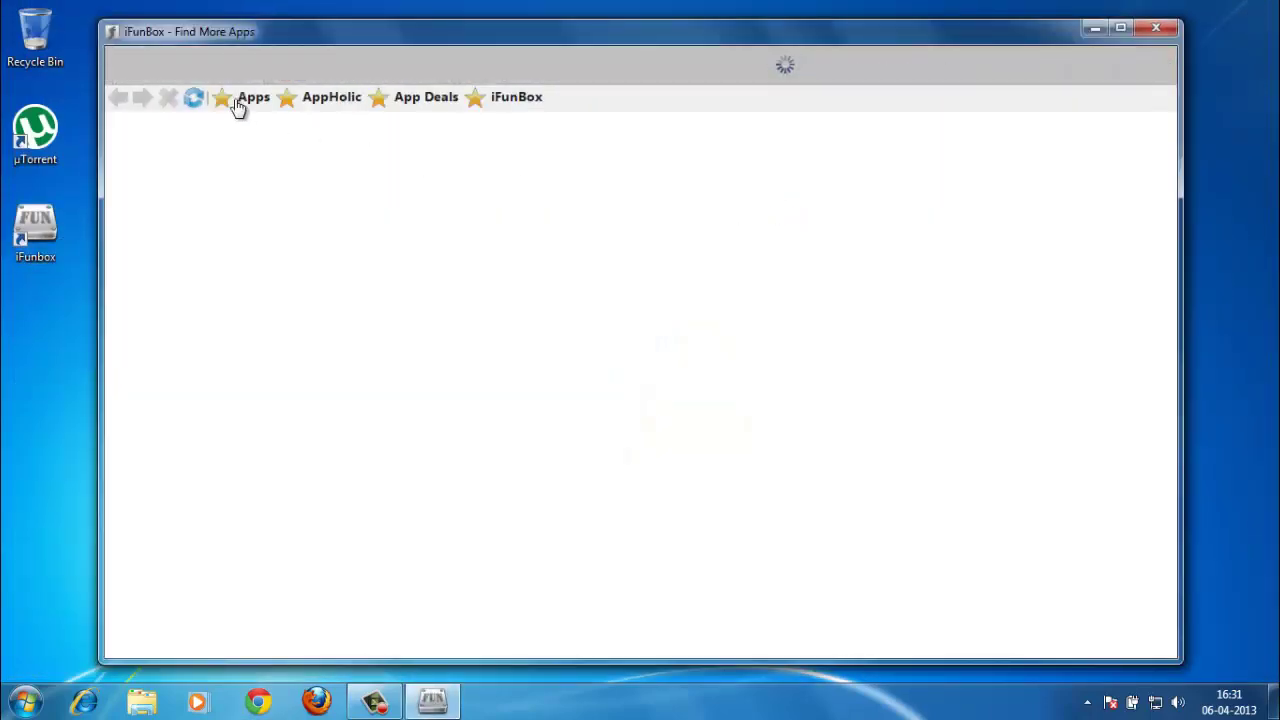
pyautogui.click(193, 70)
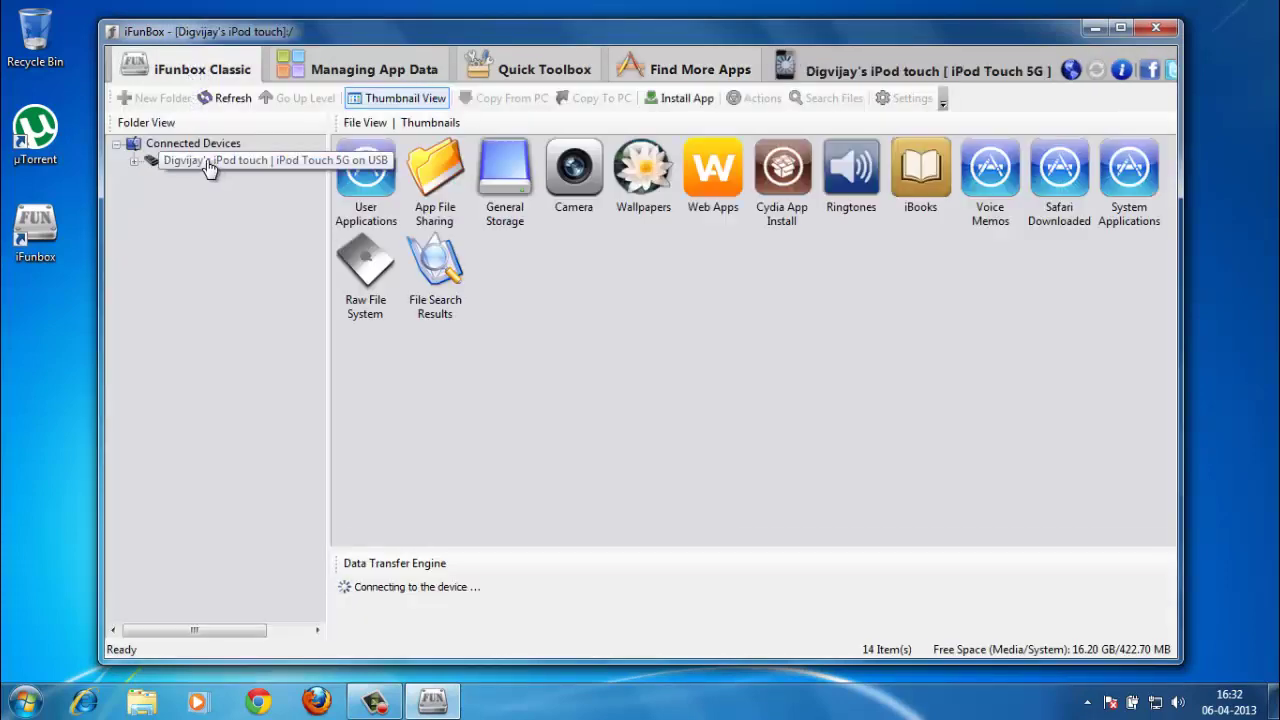
pyautogui.click(134, 162)
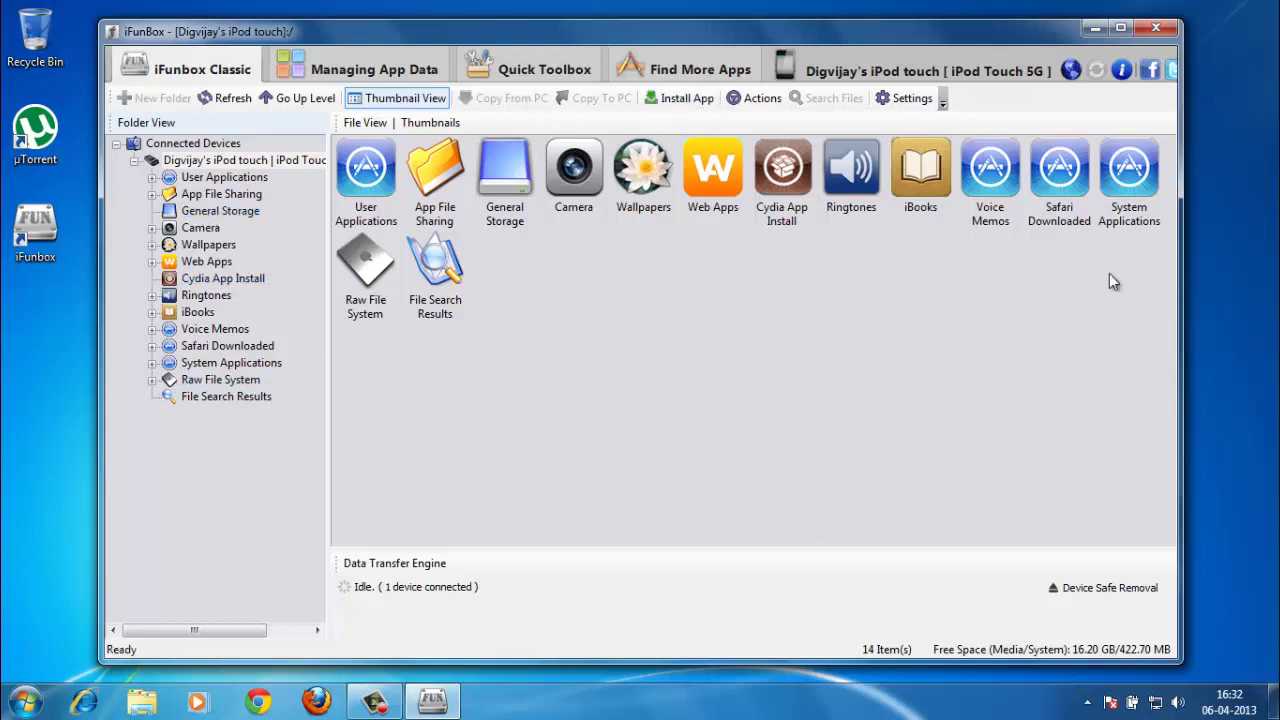
# Start an iPod Music export from the Quick Toolbox and choose the Music library as the save location.
pyautogui.click(529, 66)
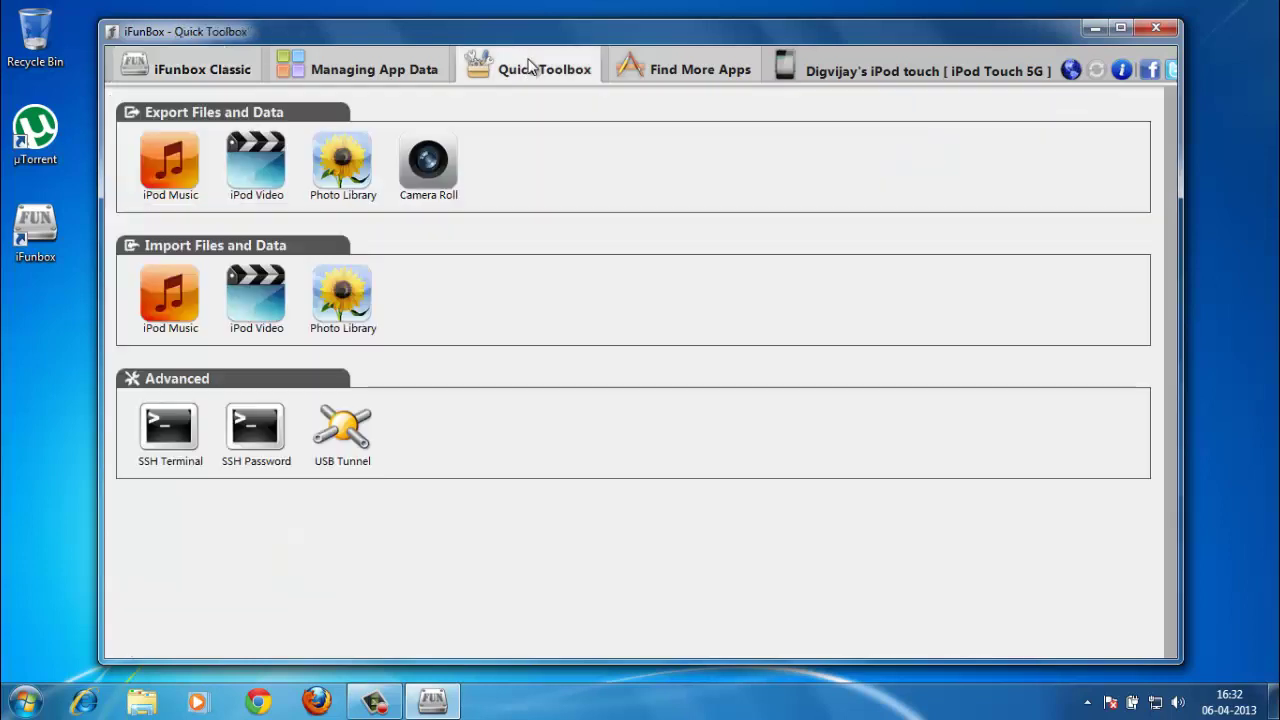
pyautogui.click(158, 178)
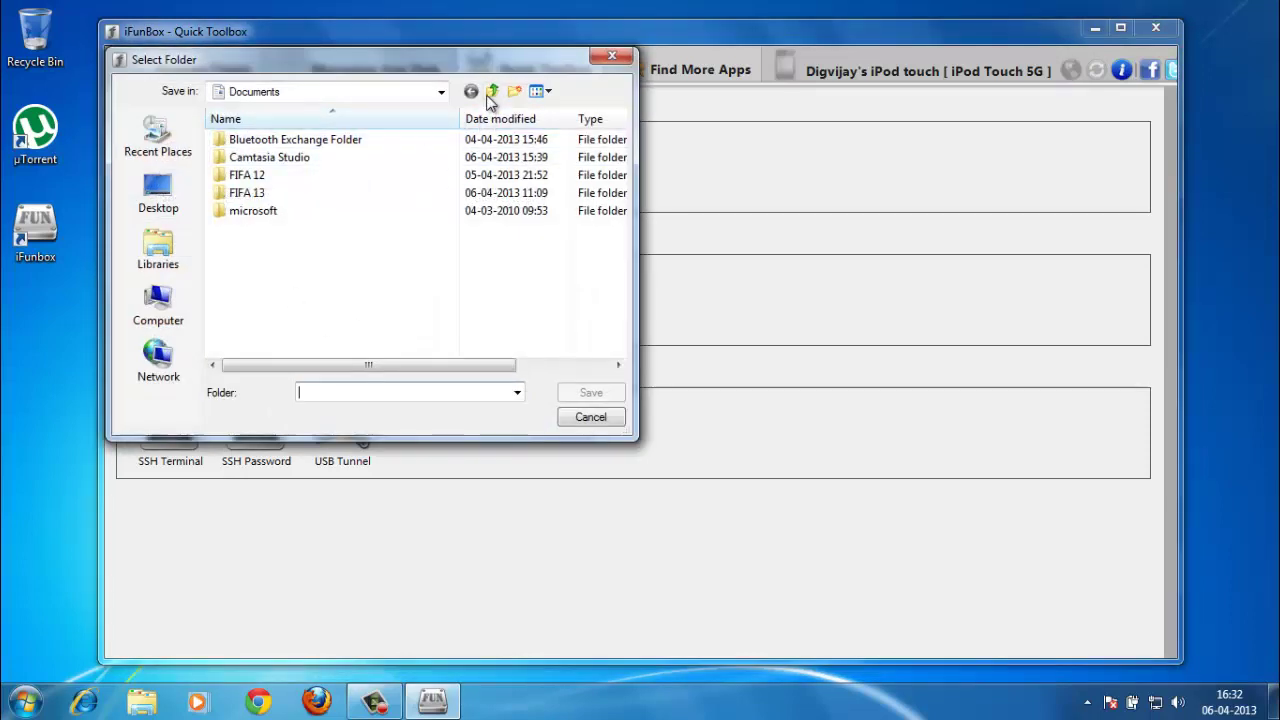
pyautogui.click(125, 245)
pyautogui.doubleClick(483, 157)
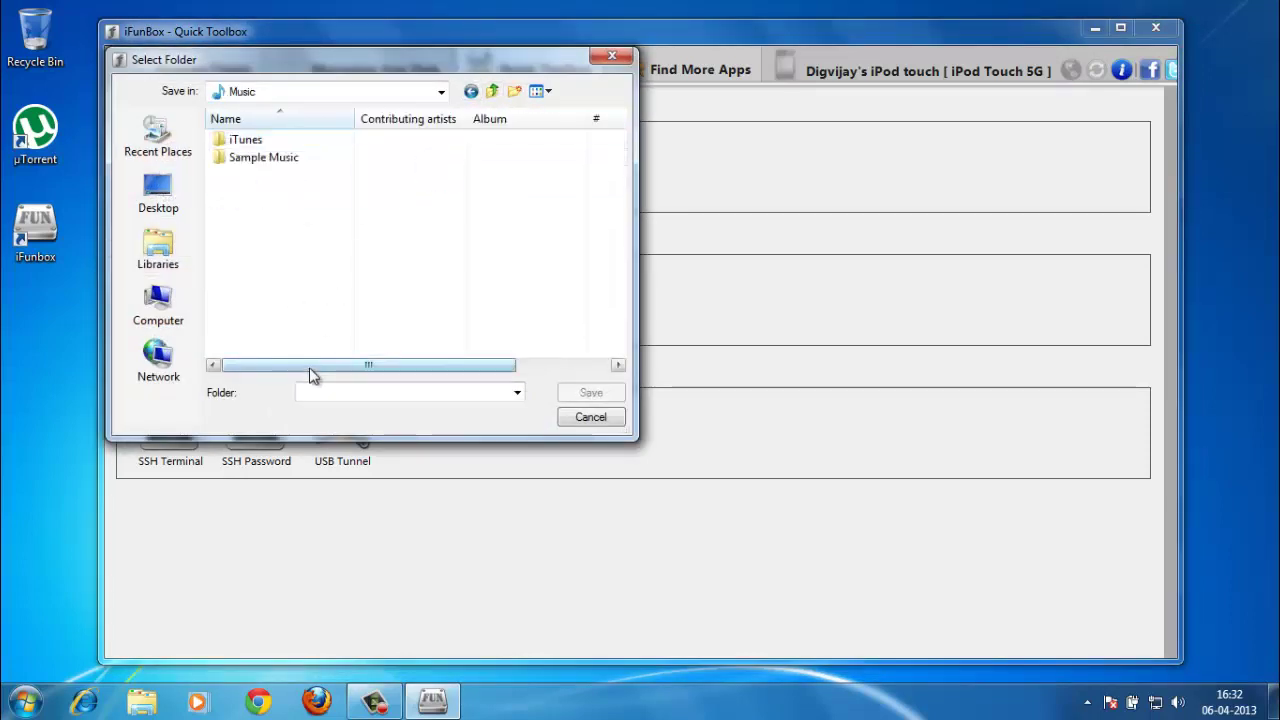
# Create a folder named "iPod Music Backup" in the Music library and export the iPod's music into it.
pyautogui.rightClick(372, 248)
pyautogui.moveTo(494, 468)
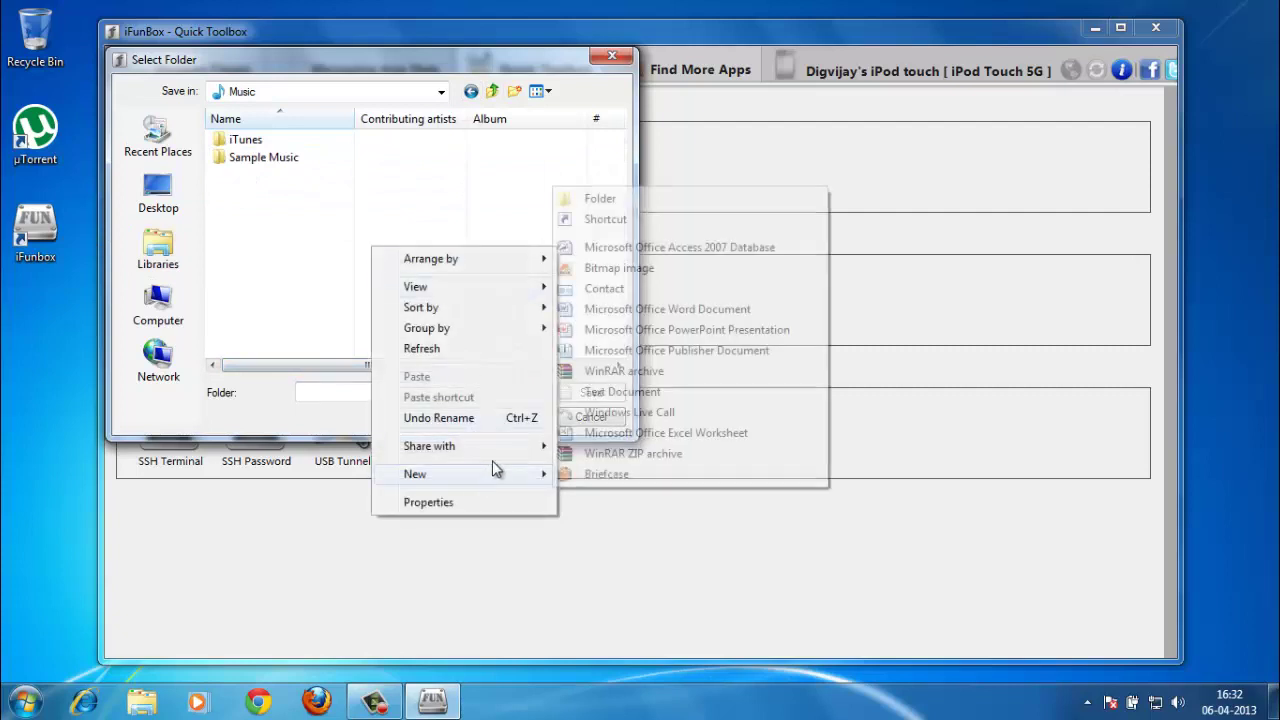
pyautogui.click(612, 198)
pyautogui.press('BackSpace')
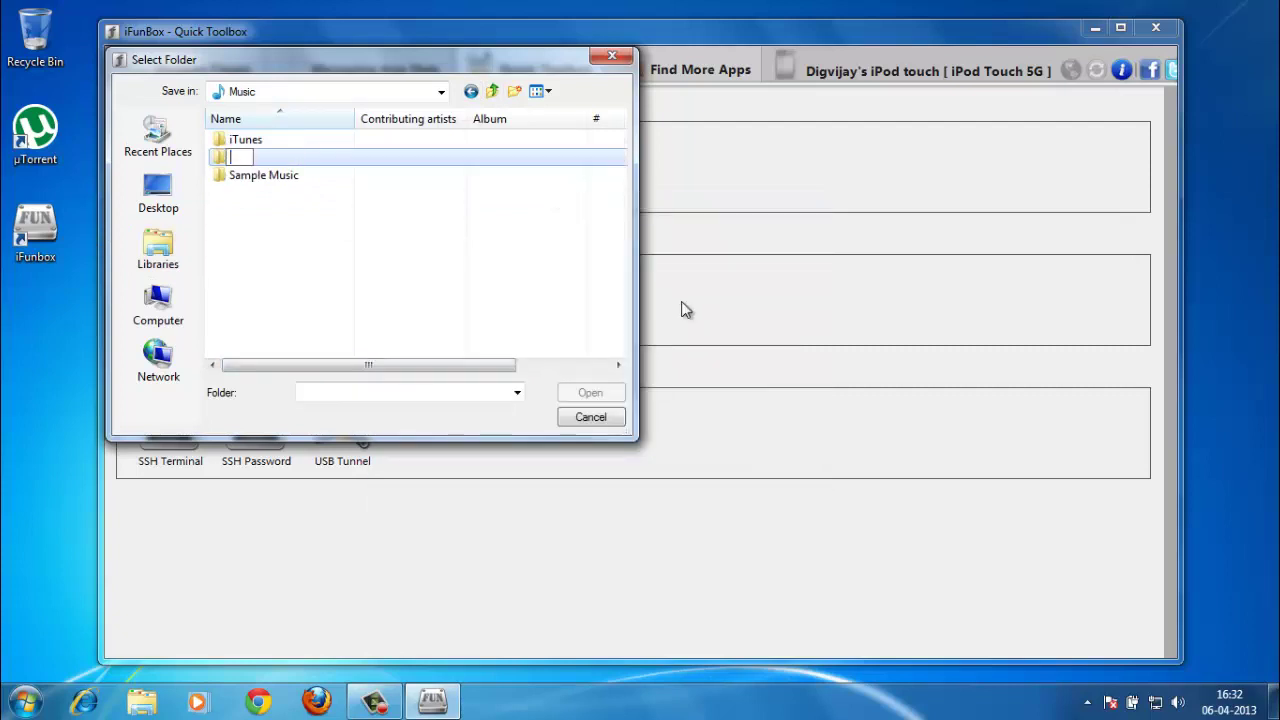
pyautogui.write('iPod Music')
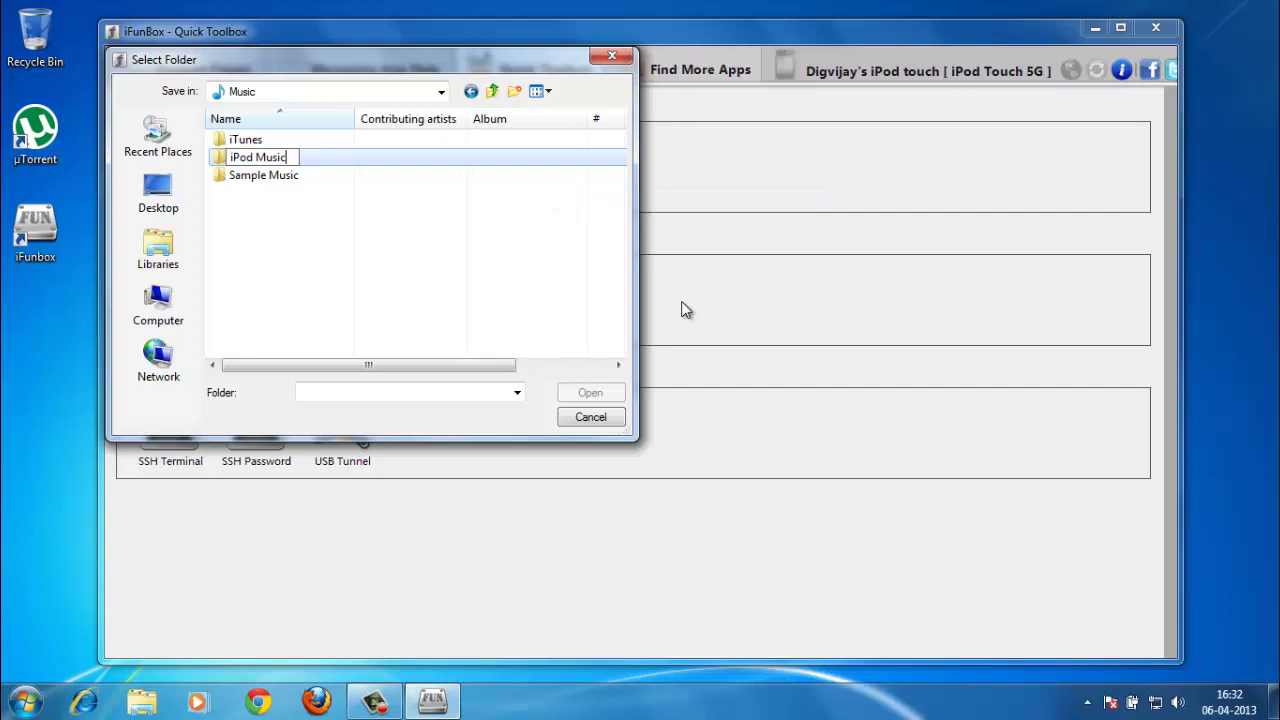
pyautogui.write(' Back')
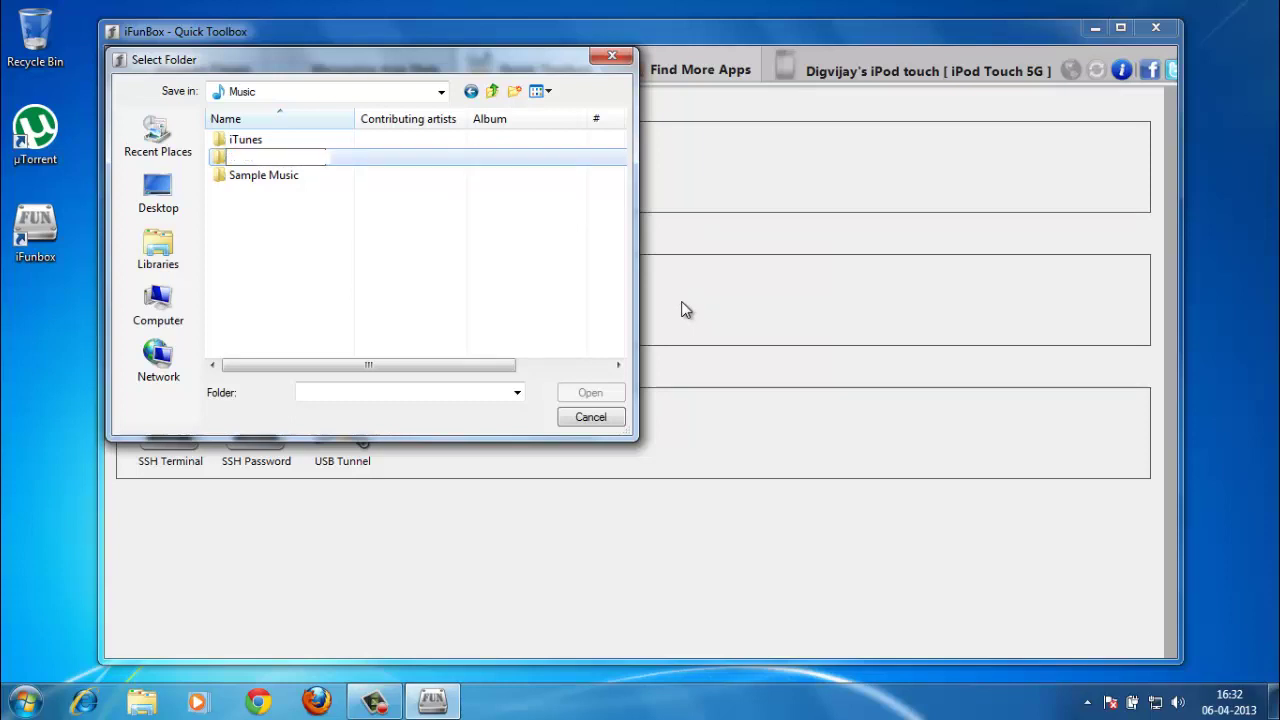
pyautogui.write('up')
pyautogui.press('Return')
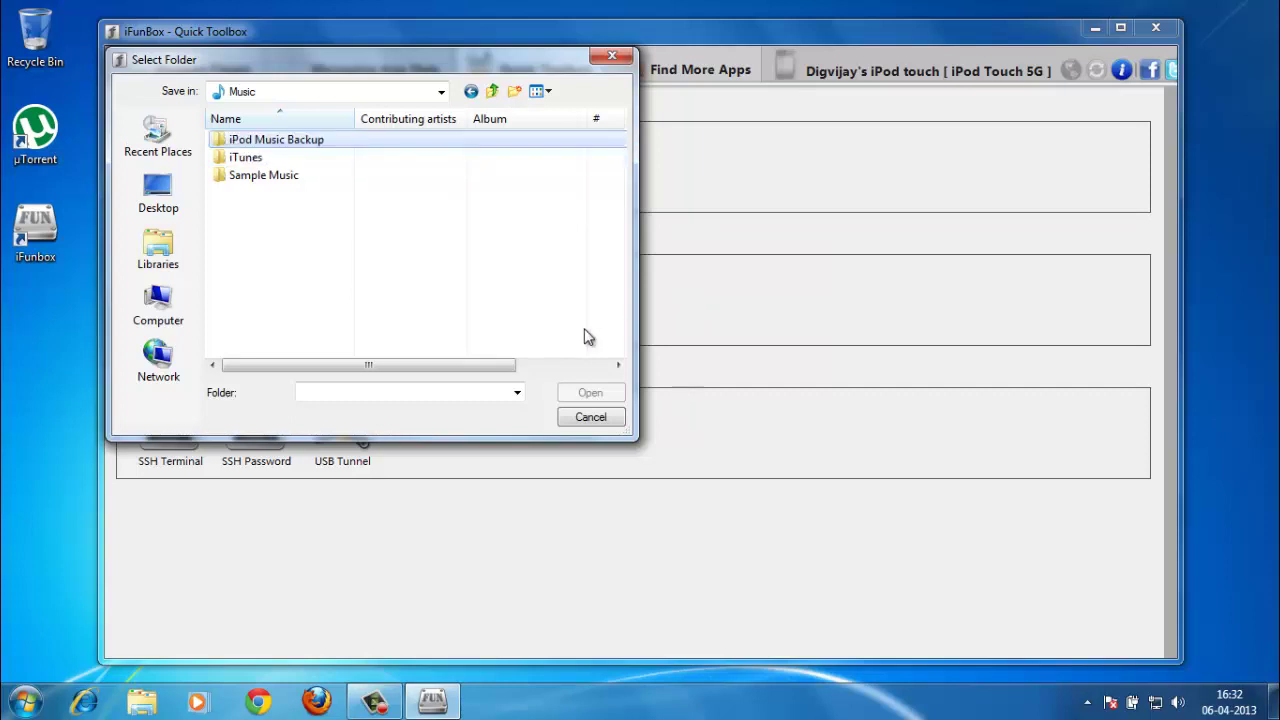
pyautogui.doubleClick(306, 142)
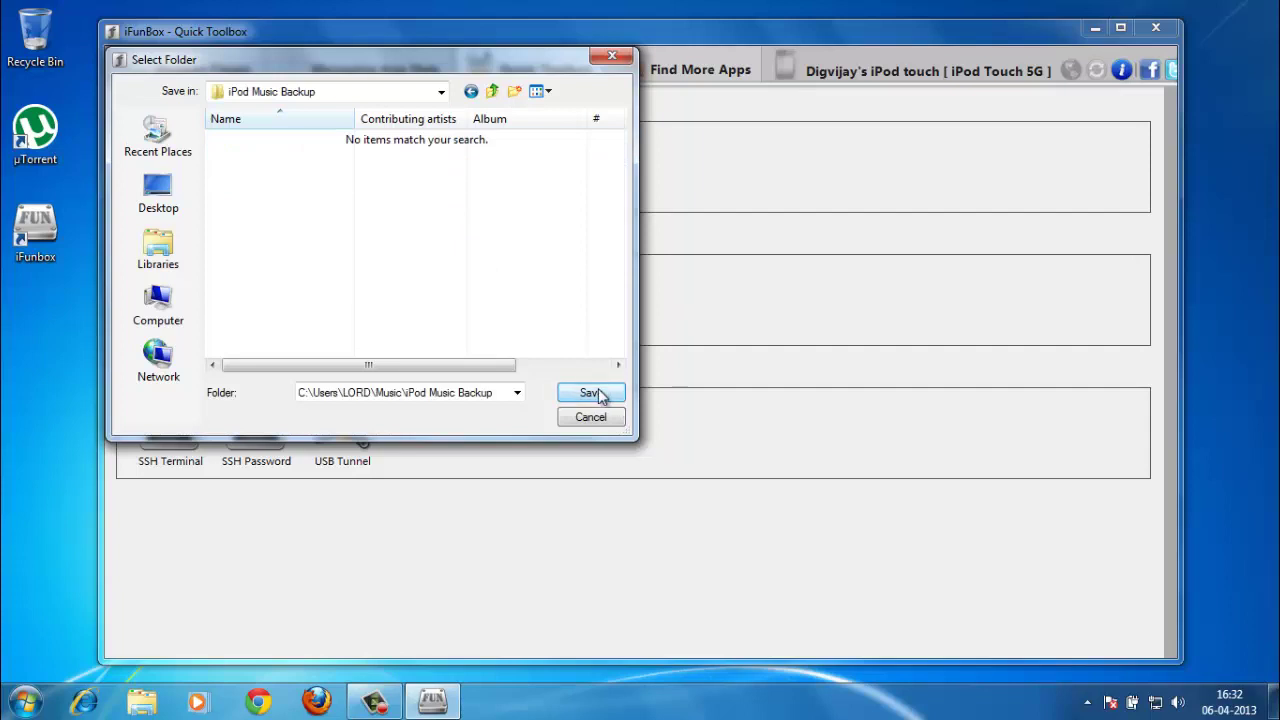
pyautogui.click(592, 393)
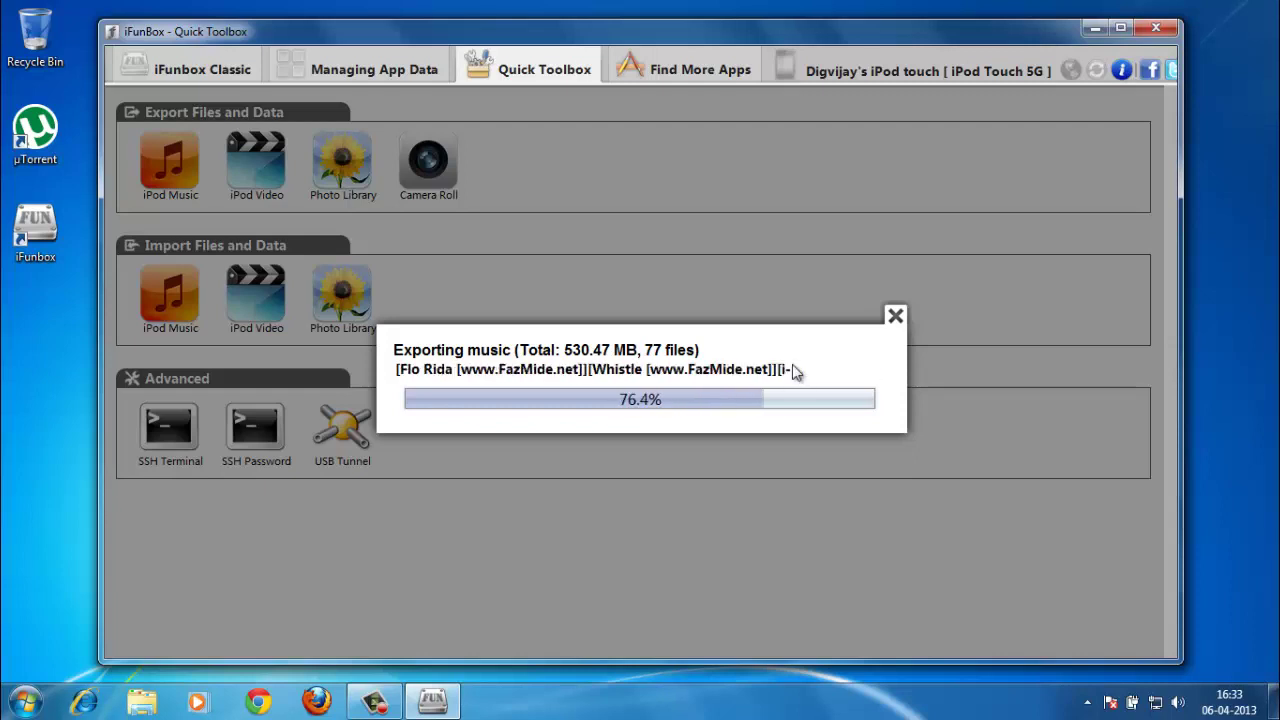
# Switch to iTunes, examine the connected iPod's summary page and storage usage, then return to the music library and minimize it.
pyautogui.click(14, 706)
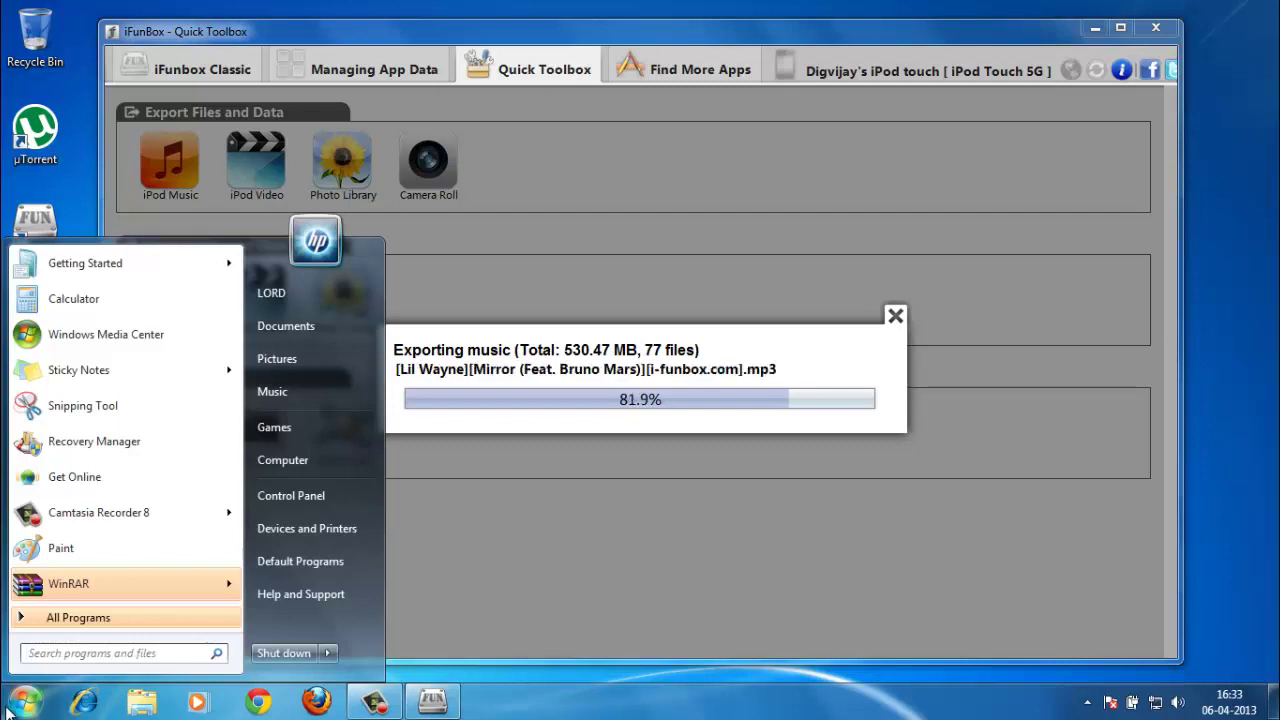
pyautogui.write('itunes')
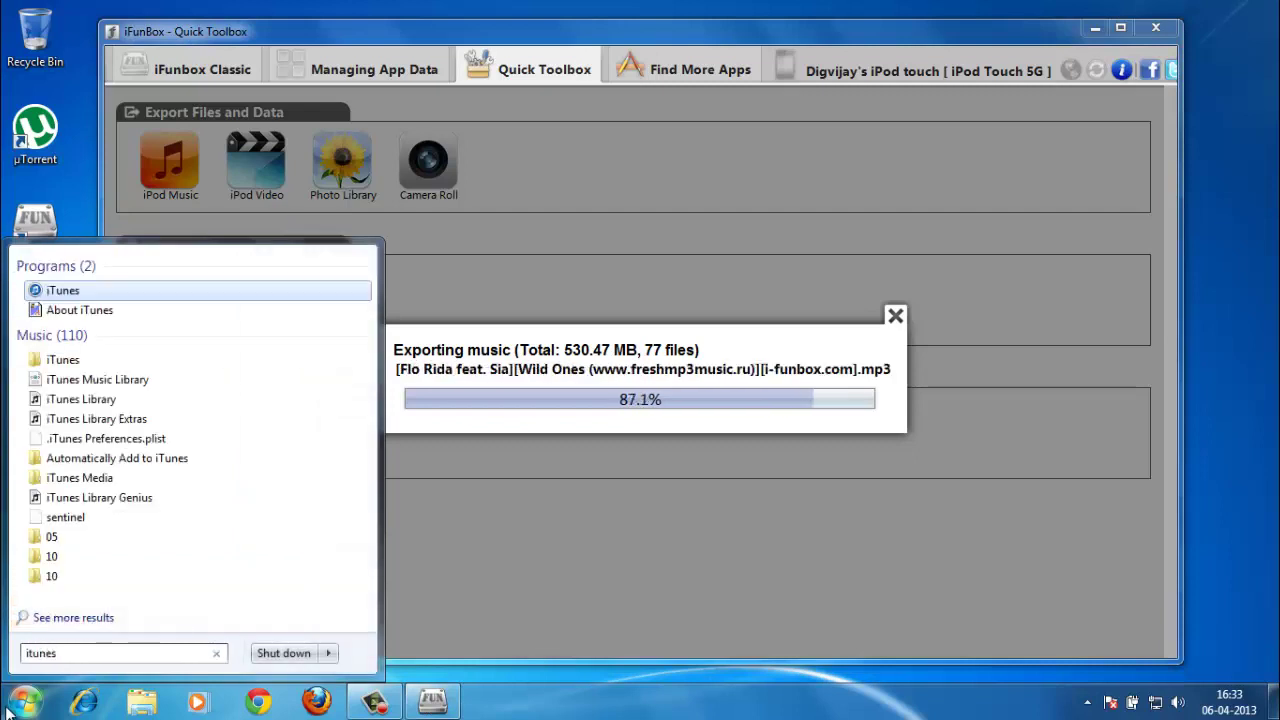
pyautogui.press('Return')
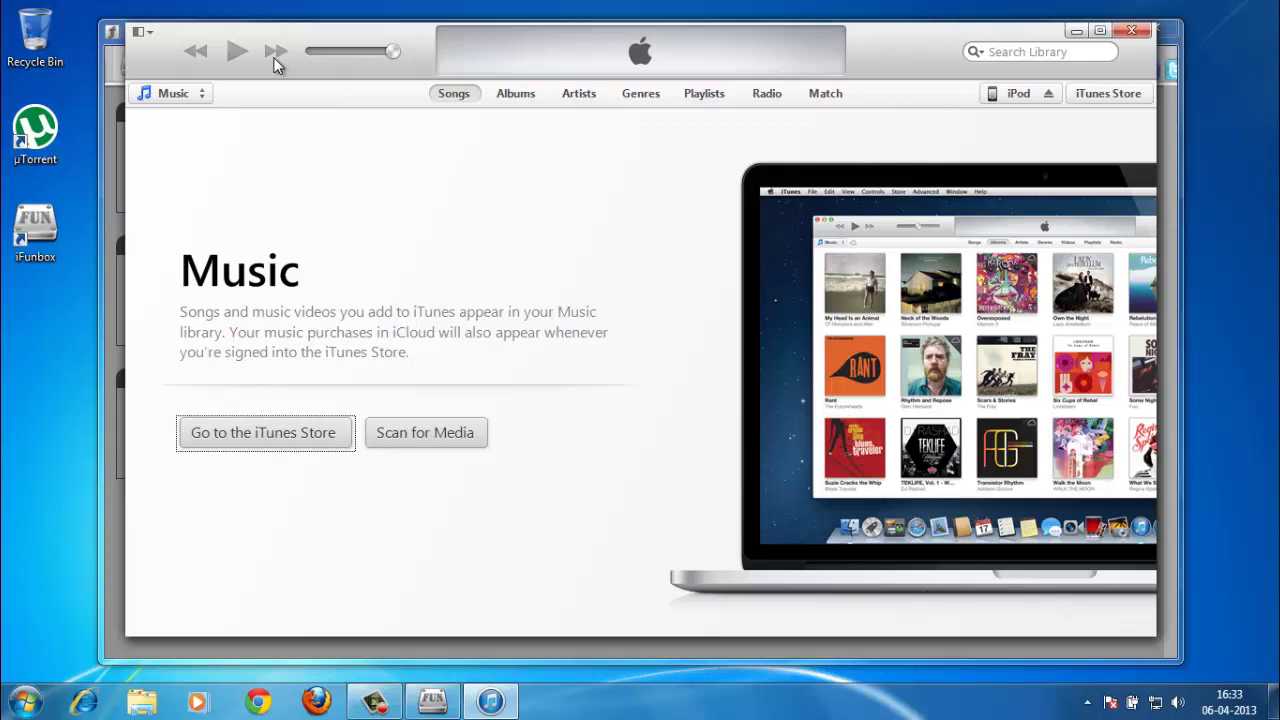
pyautogui.click(999, 96)
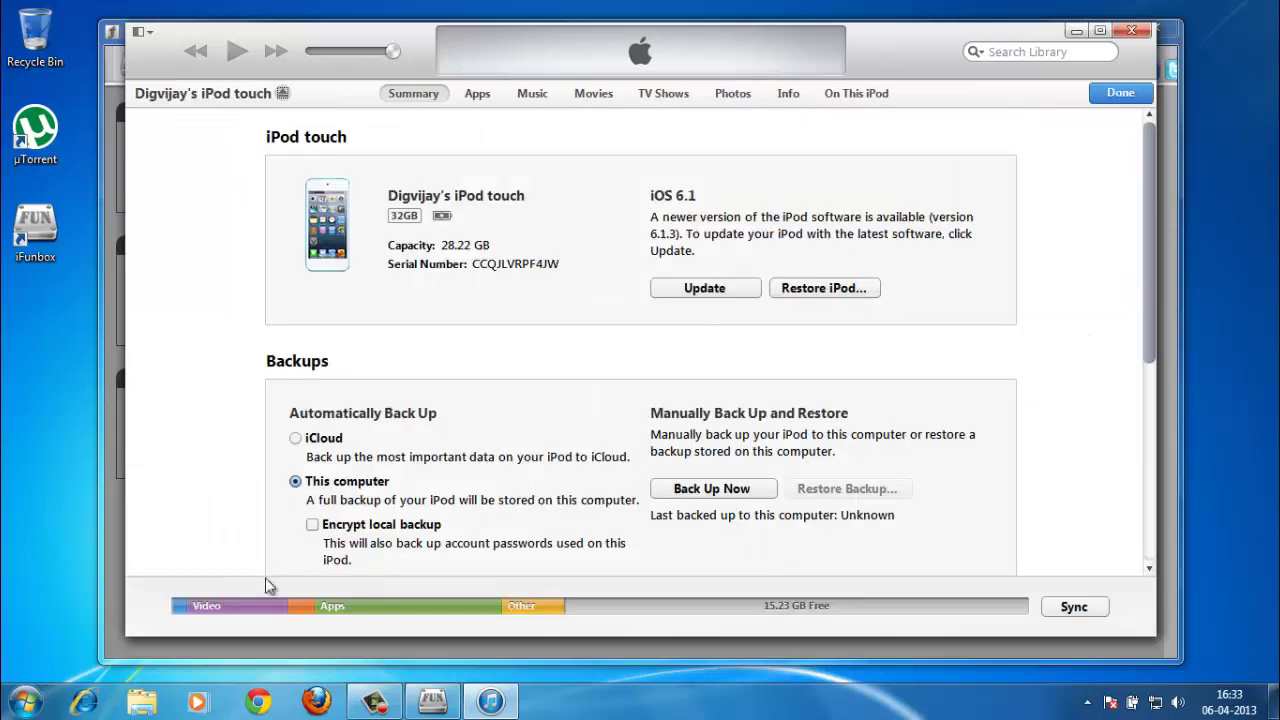
pyautogui.moveTo(184, 611)
pyautogui.click(1116, 94)
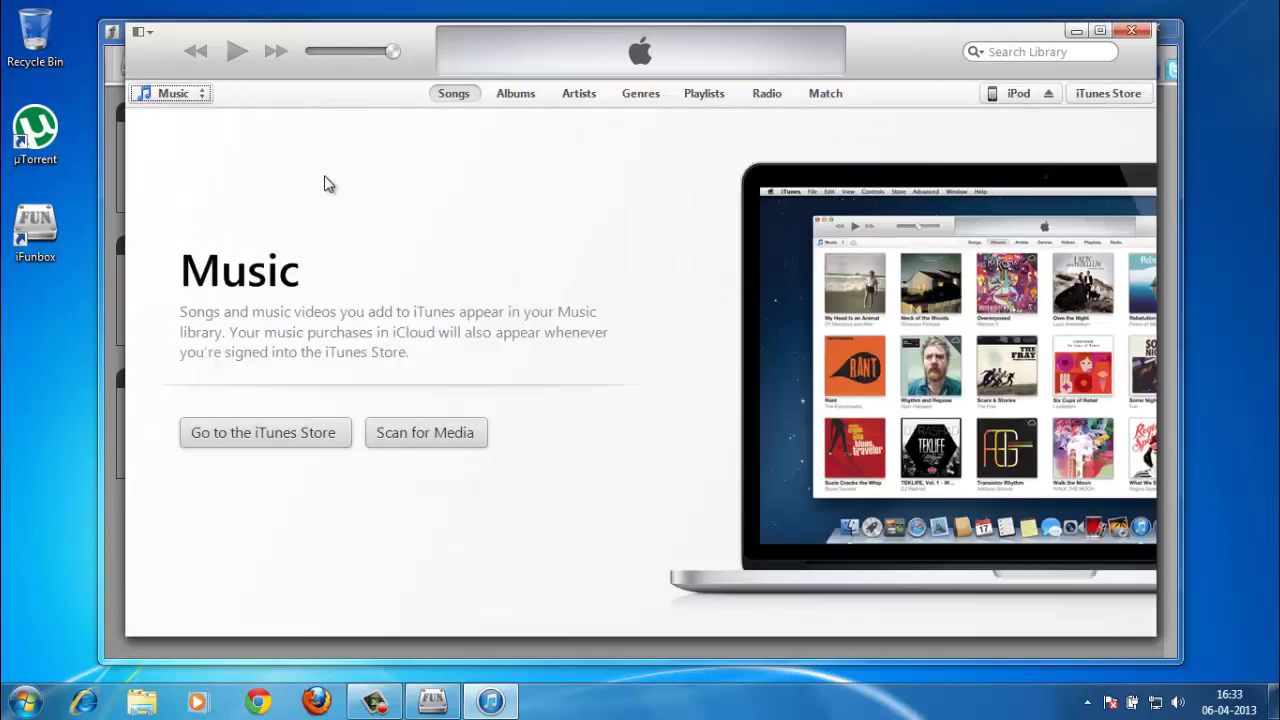
pyautogui.click(1075, 31)
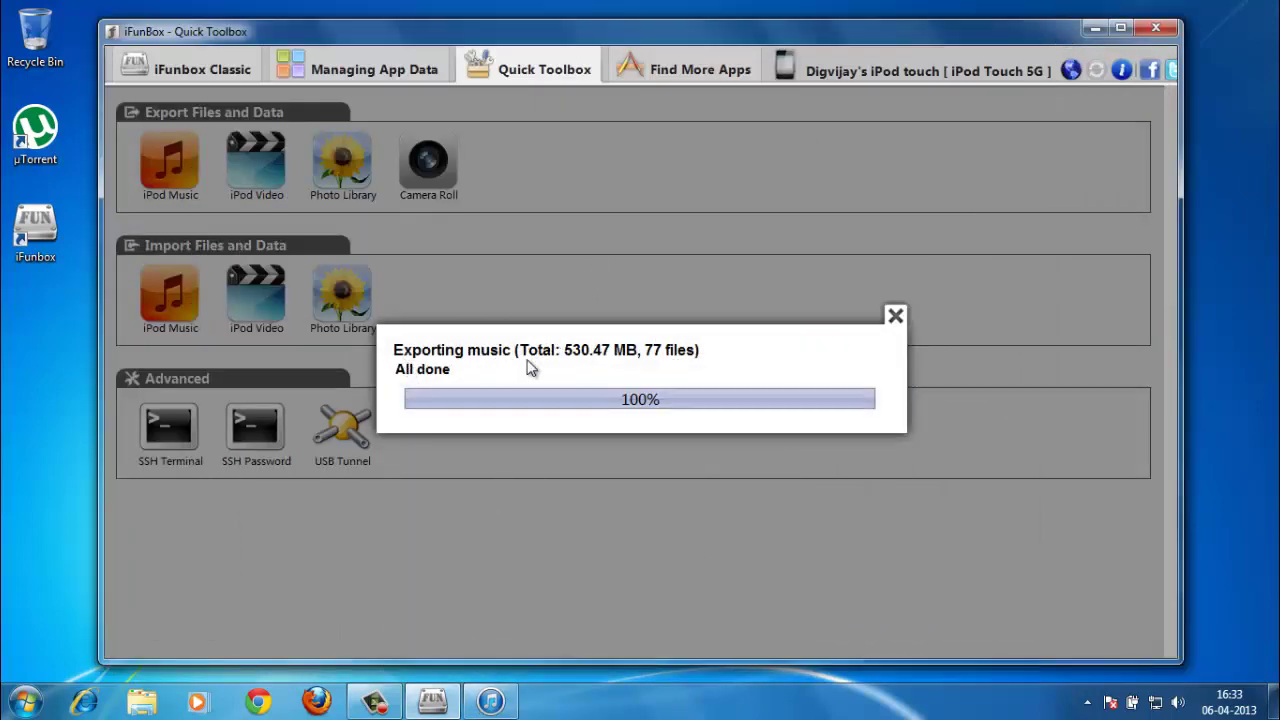
# Dismiss the music export progress dialog, close iFunBox, and refresh the desktop.
pyautogui.click(894, 318)
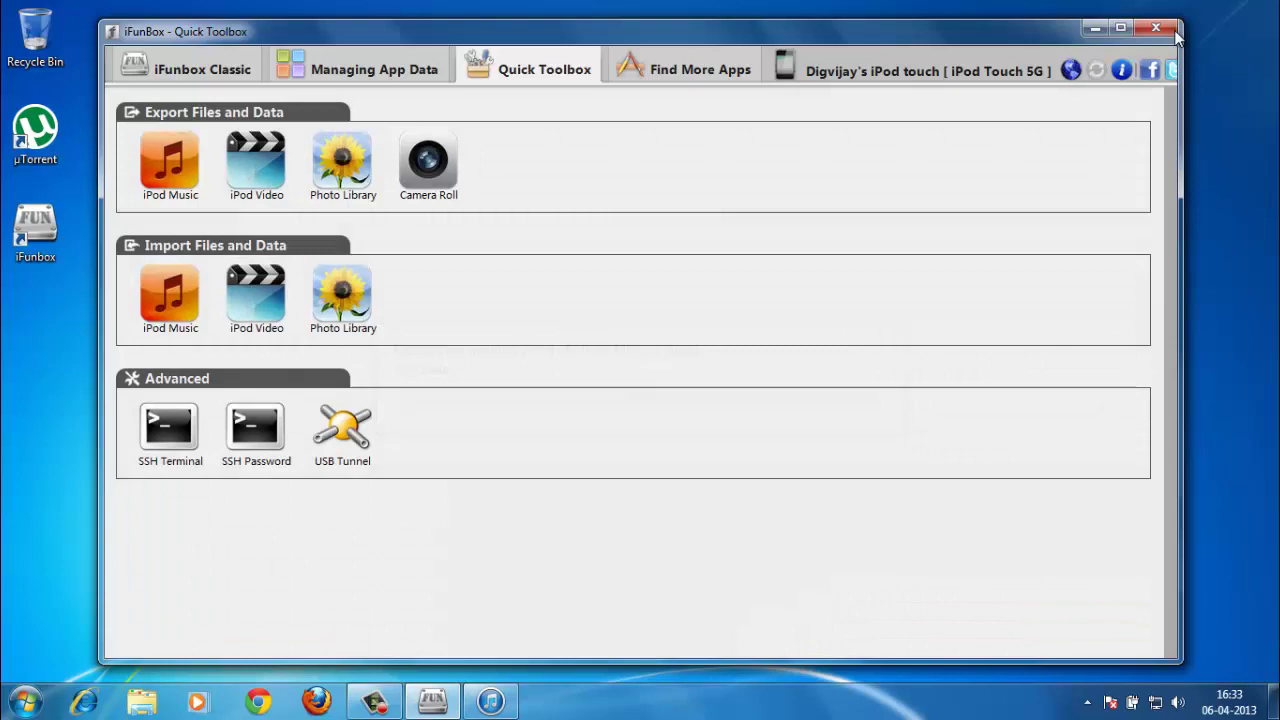
pyautogui.click(1156, 30)
pyautogui.rightClick(549, 75)
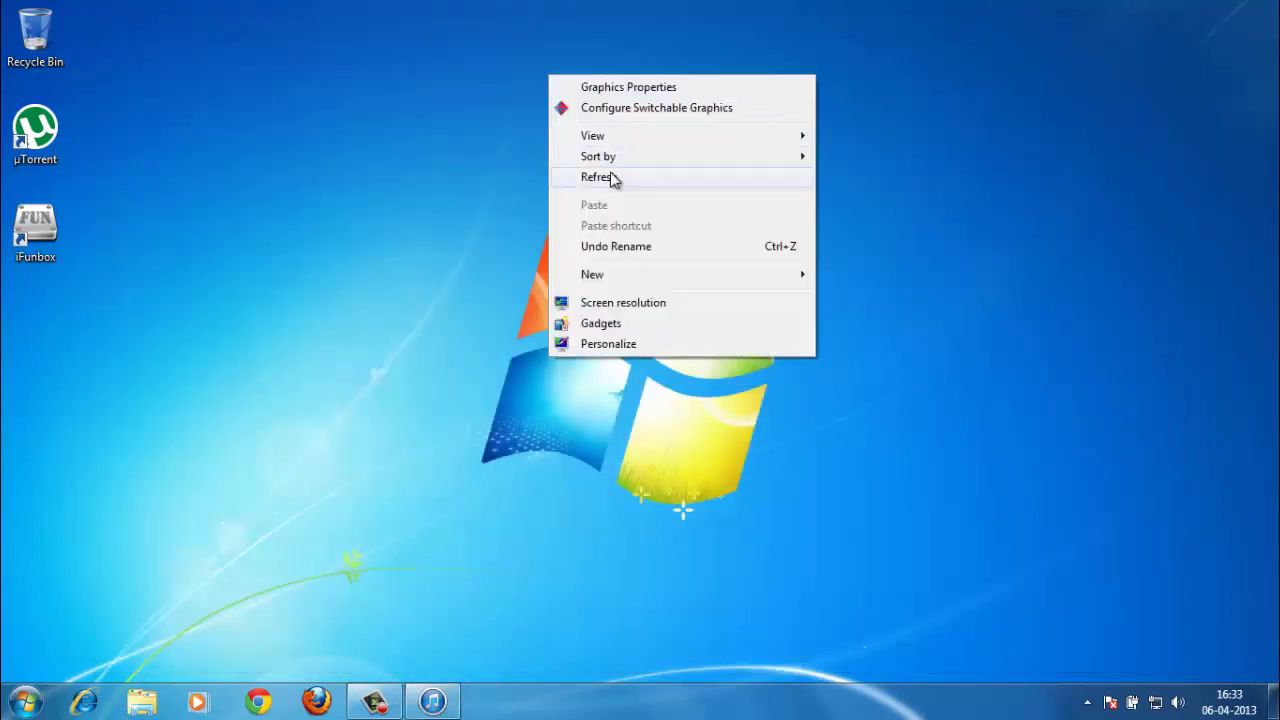
pyautogui.click(608, 175)
# Switch to Windows Explorer, look through the exported songs in the Music library's iPod Music Backup folder, and close the window.
pyautogui.click(145, 703)
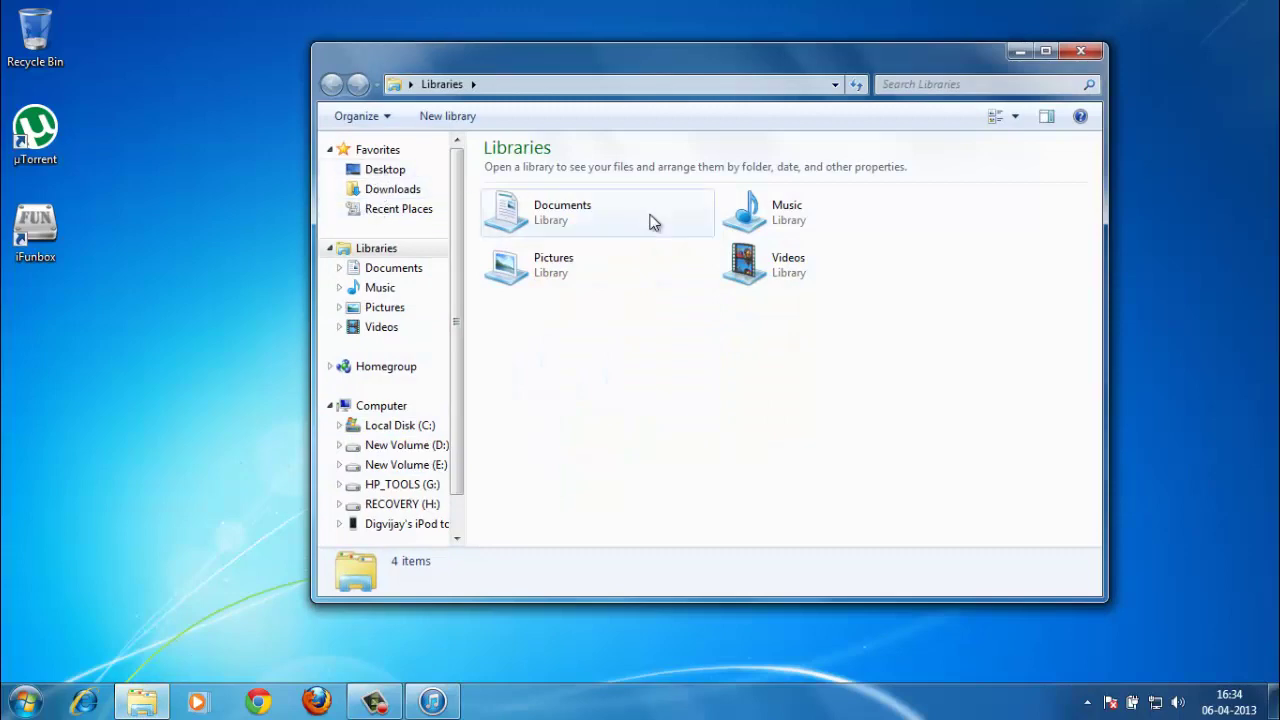
pyautogui.doubleClick(790, 237)
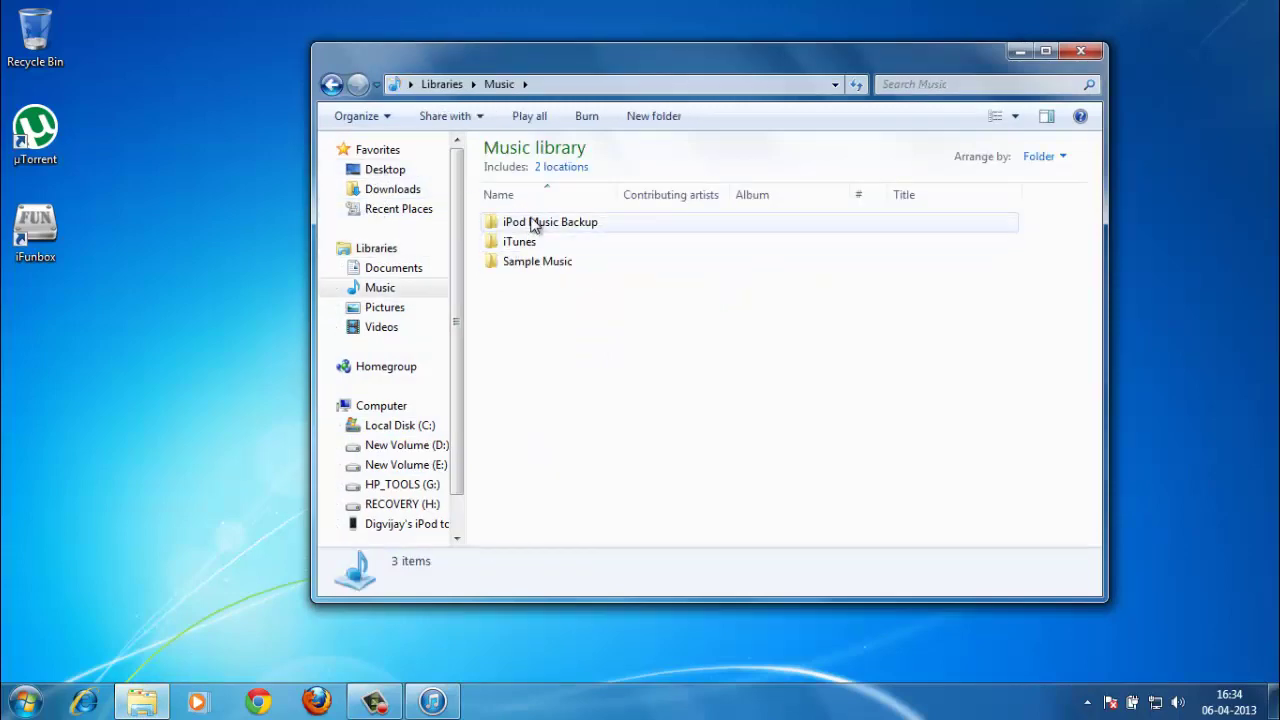
pyautogui.doubleClick(533, 224)
pyautogui.scroll(-19, 571, 337)
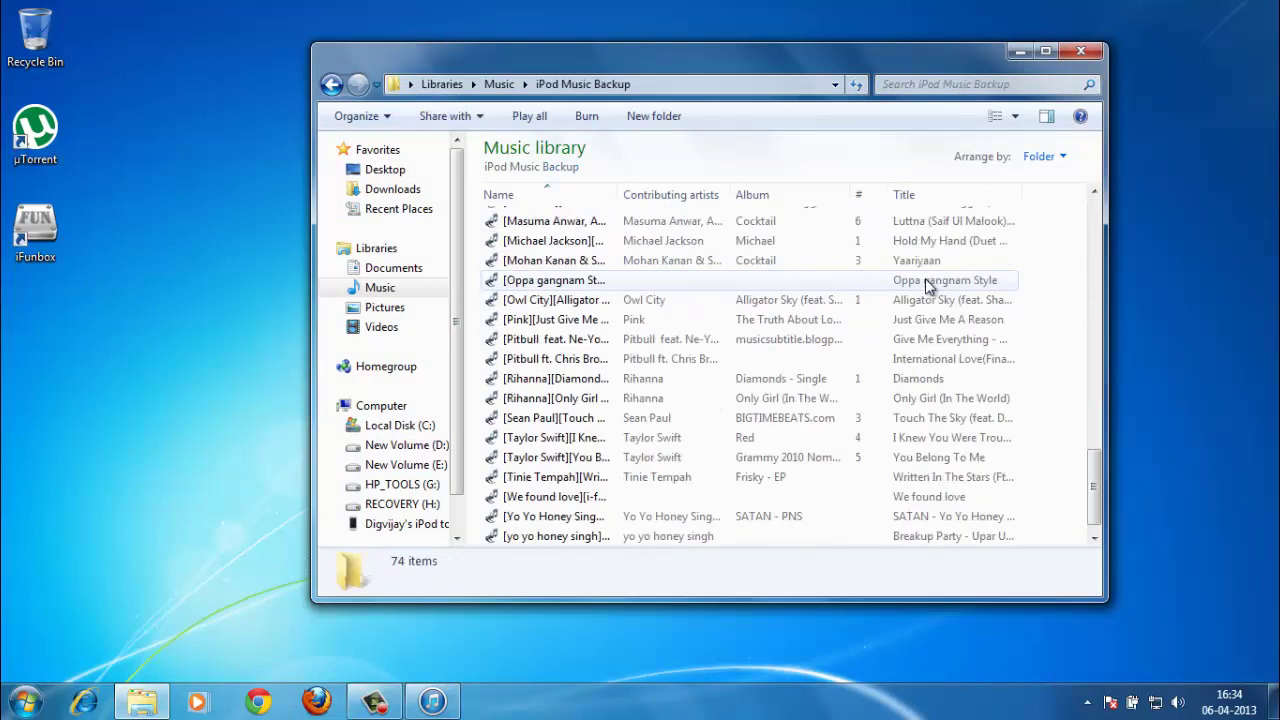
pyautogui.scroll(-1, 928, 277)
pyautogui.hotkey('alt', 'F4')
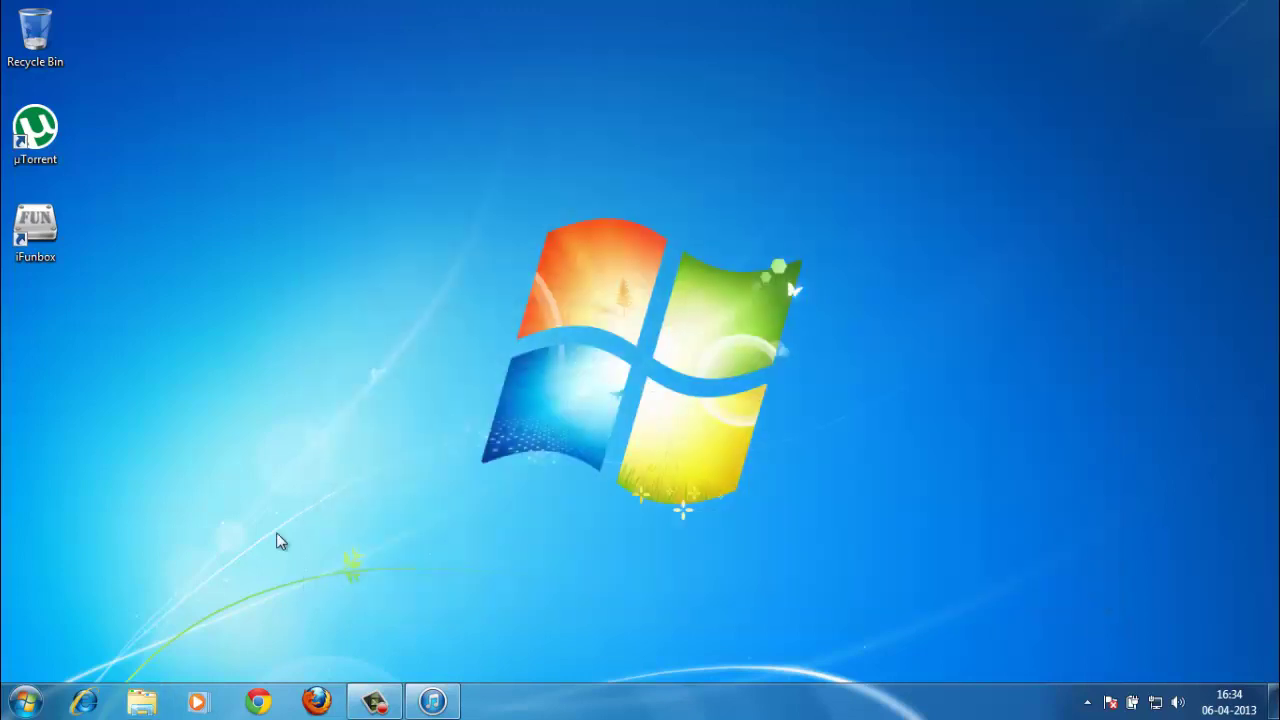
# Switch to iTunes and add all the songs in the iPod Music Backup folder under My Music to the library.
pyautogui.click(452, 701)
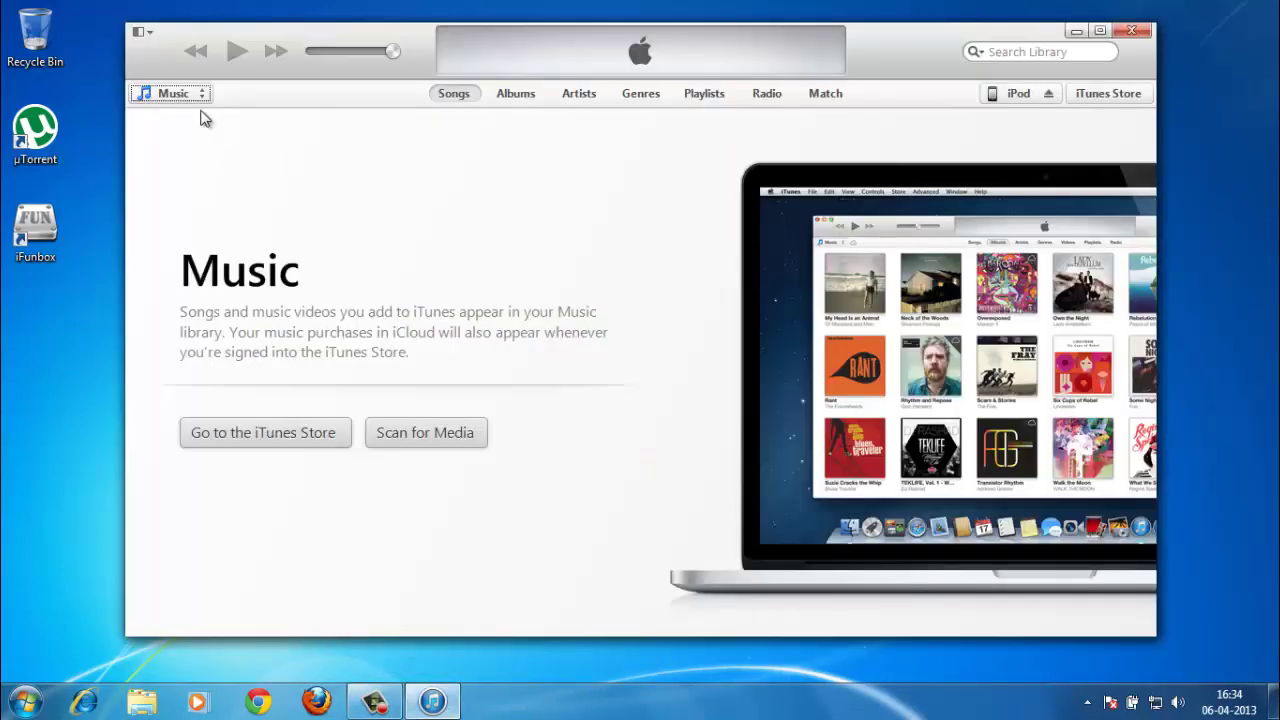
pyautogui.click(140, 33)
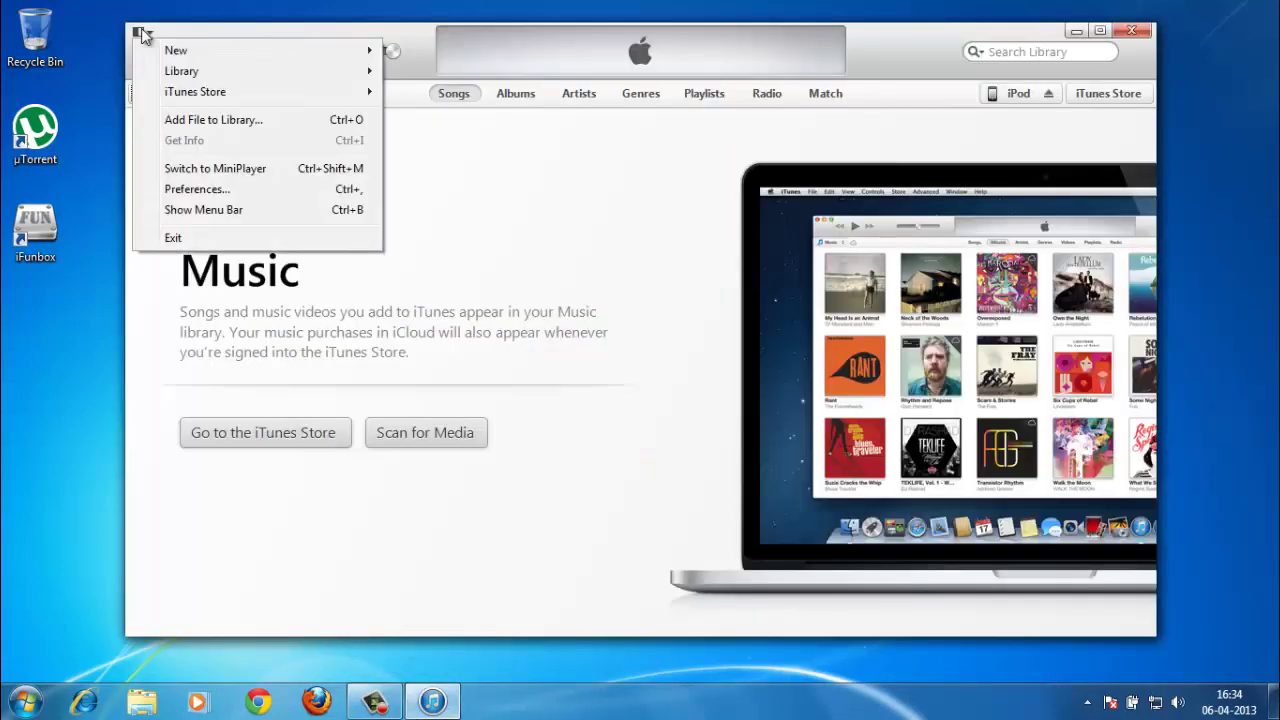
pyautogui.click(207, 119)
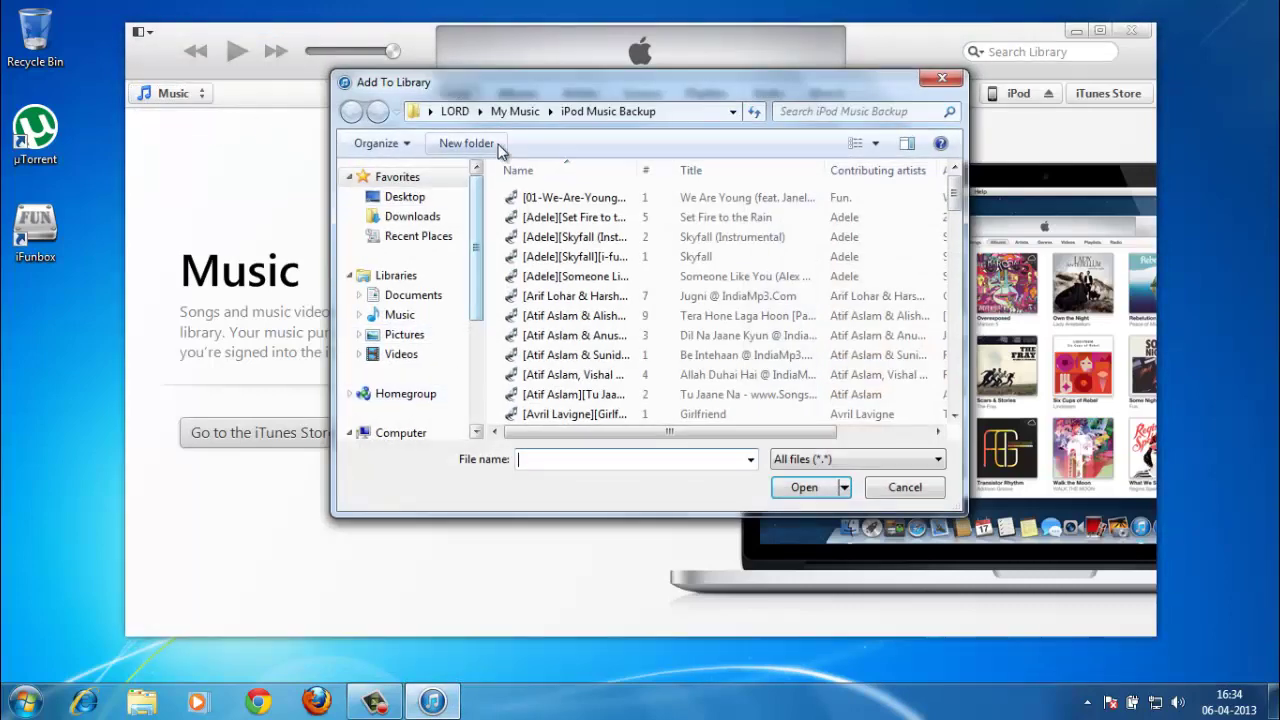
pyautogui.click(514, 111)
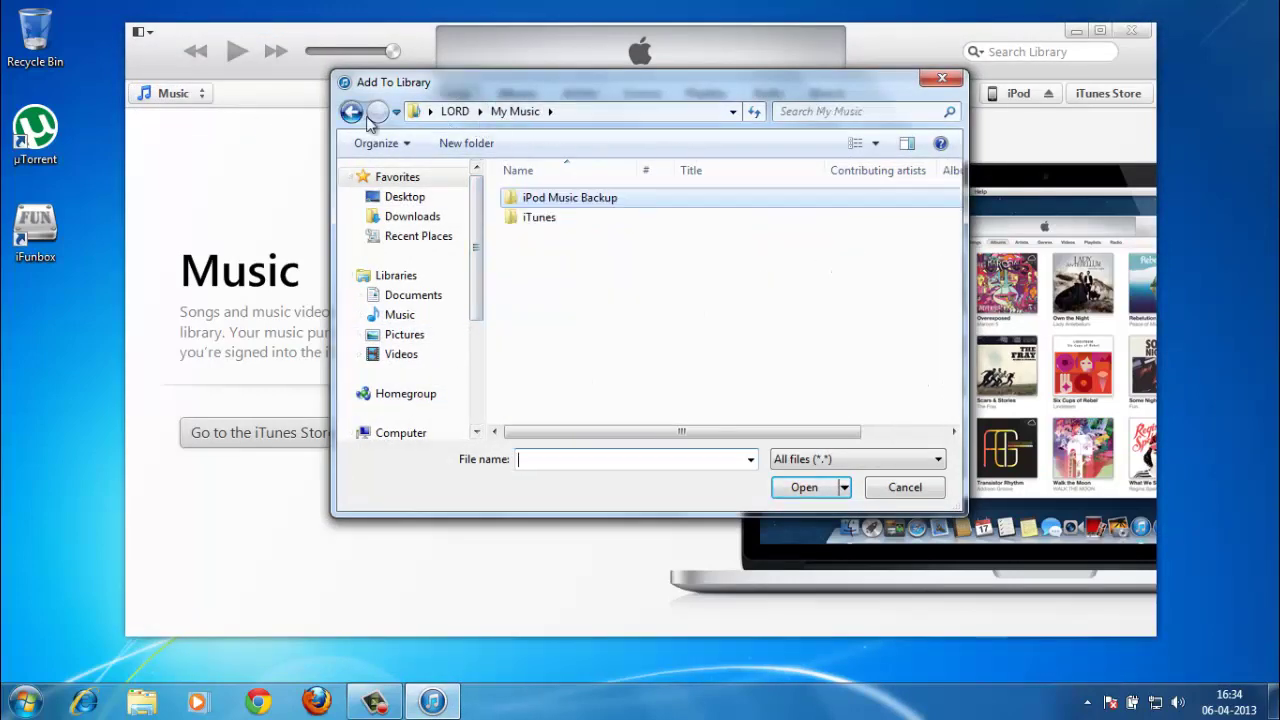
pyautogui.click(455, 111)
pyautogui.doubleClick(698, 282)
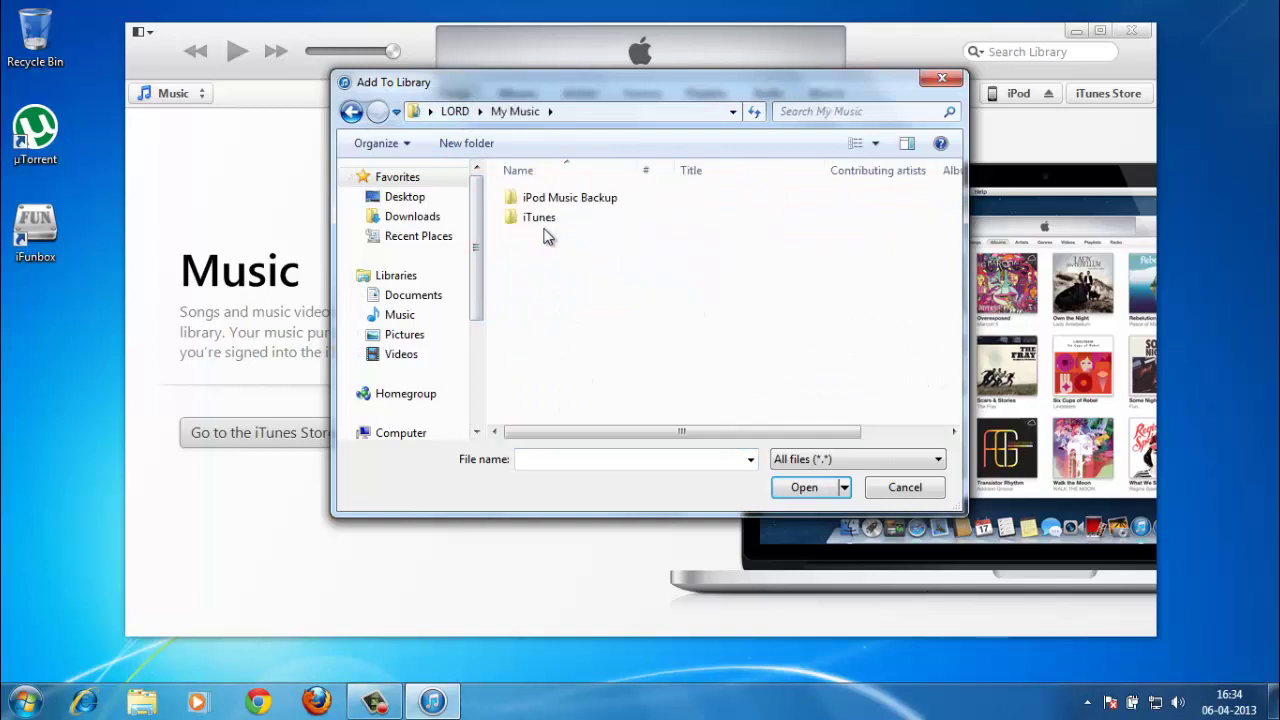
pyautogui.doubleClick(540, 200)
pyautogui.click(547, 197)
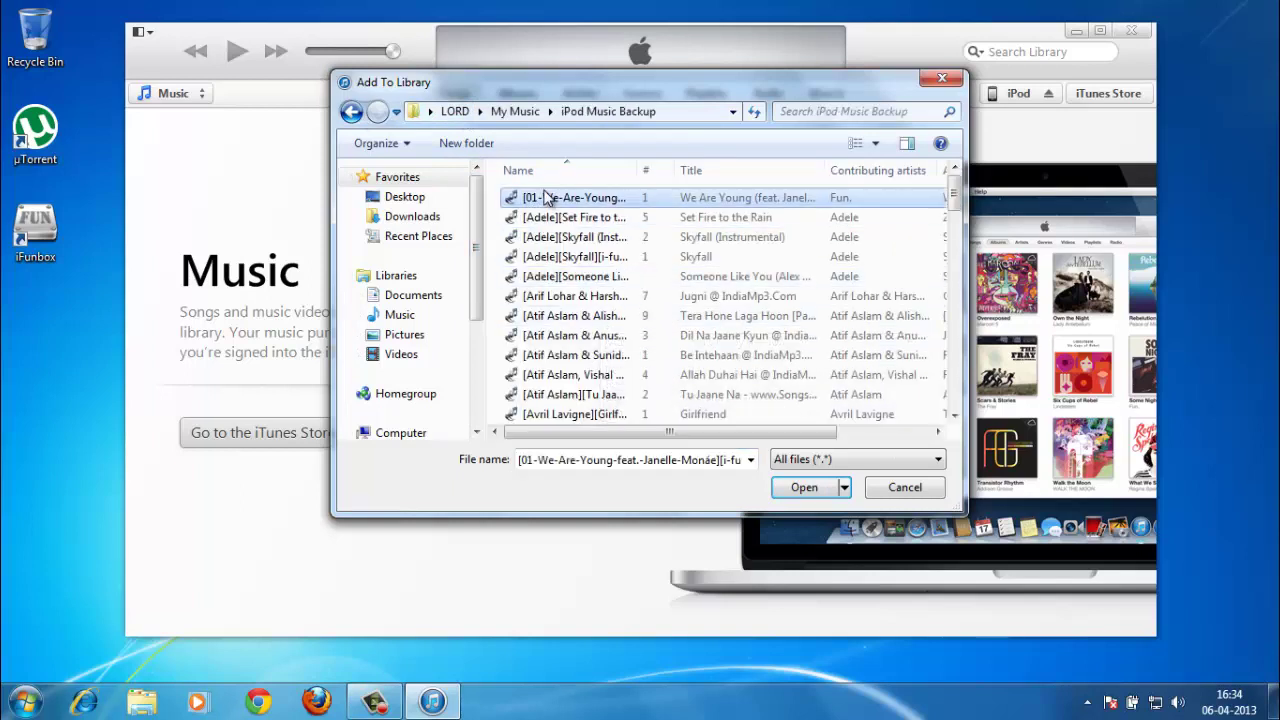
pyautogui.hotkey('ctrl', 'a')
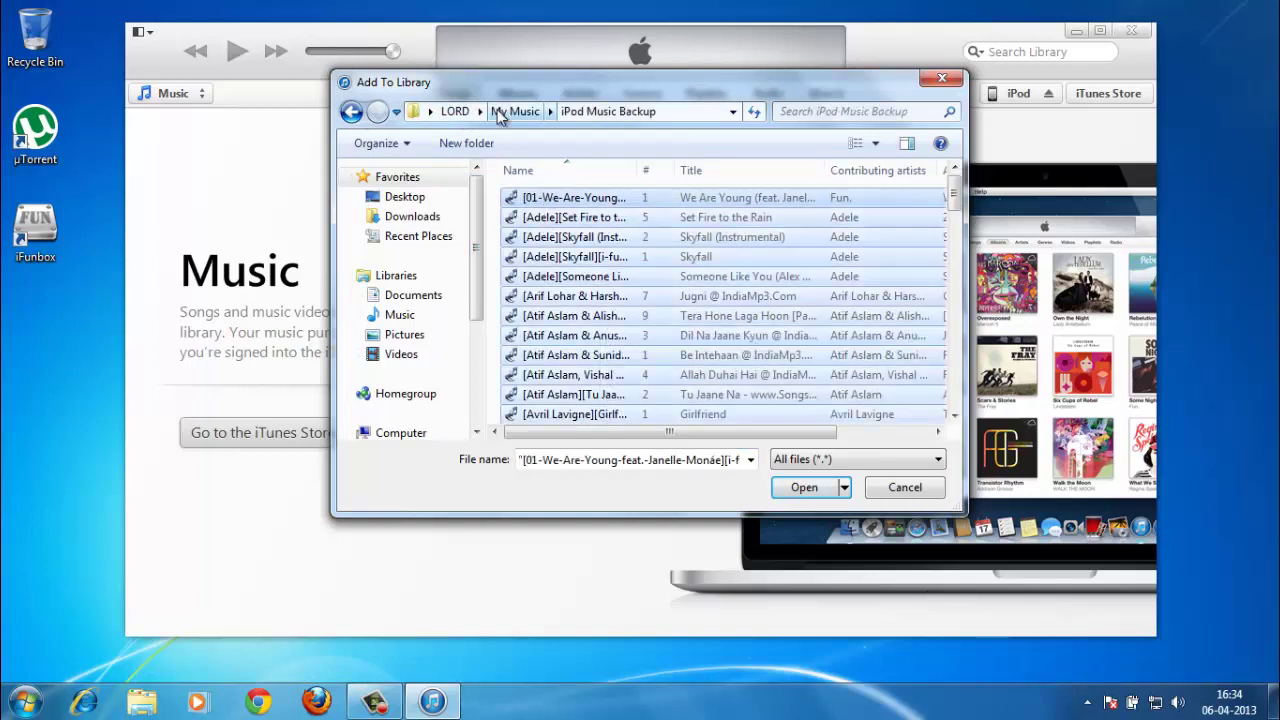
pyautogui.click(800, 487)
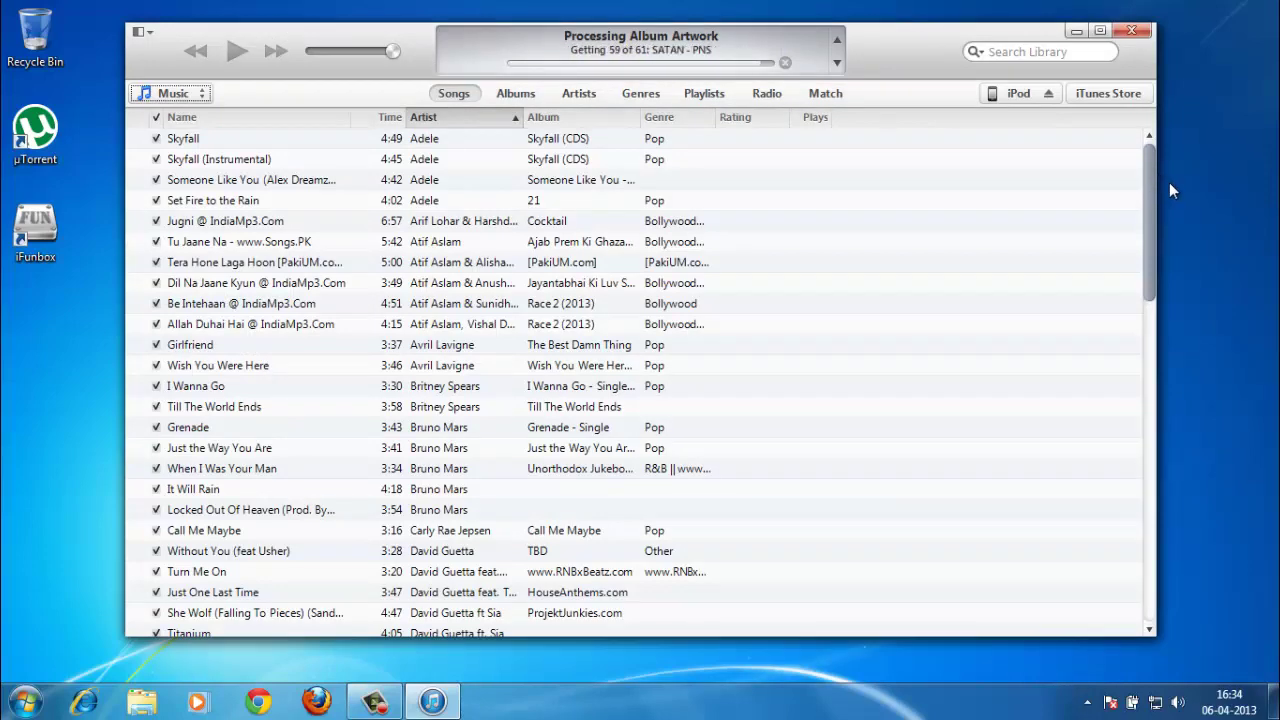
# Look over the imported songs in the iTunes music library and open the connected iPod's summary page.
pyautogui.moveTo(1147, 180)
pyautogui.mouseDown()
pyautogui.moveTo(1139, 502)
pyautogui.moveTo(1148, 190)
pyautogui.mouseUp()
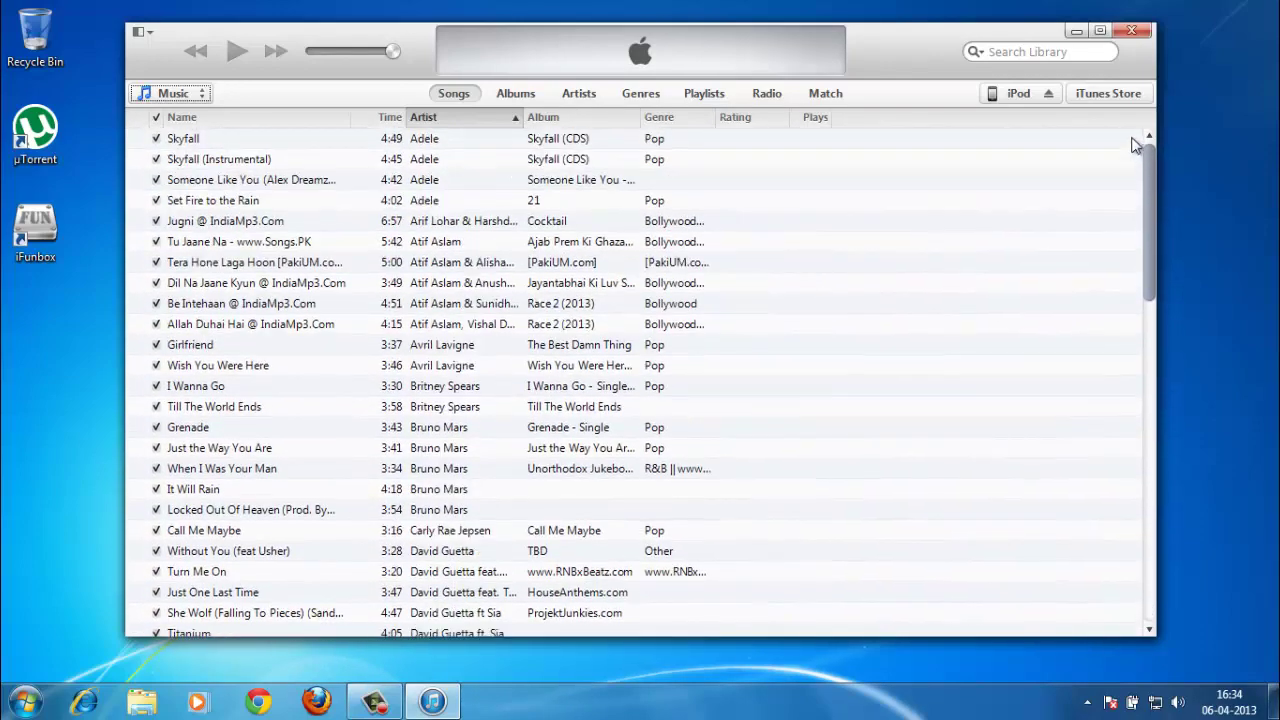
pyautogui.click(1015, 94)
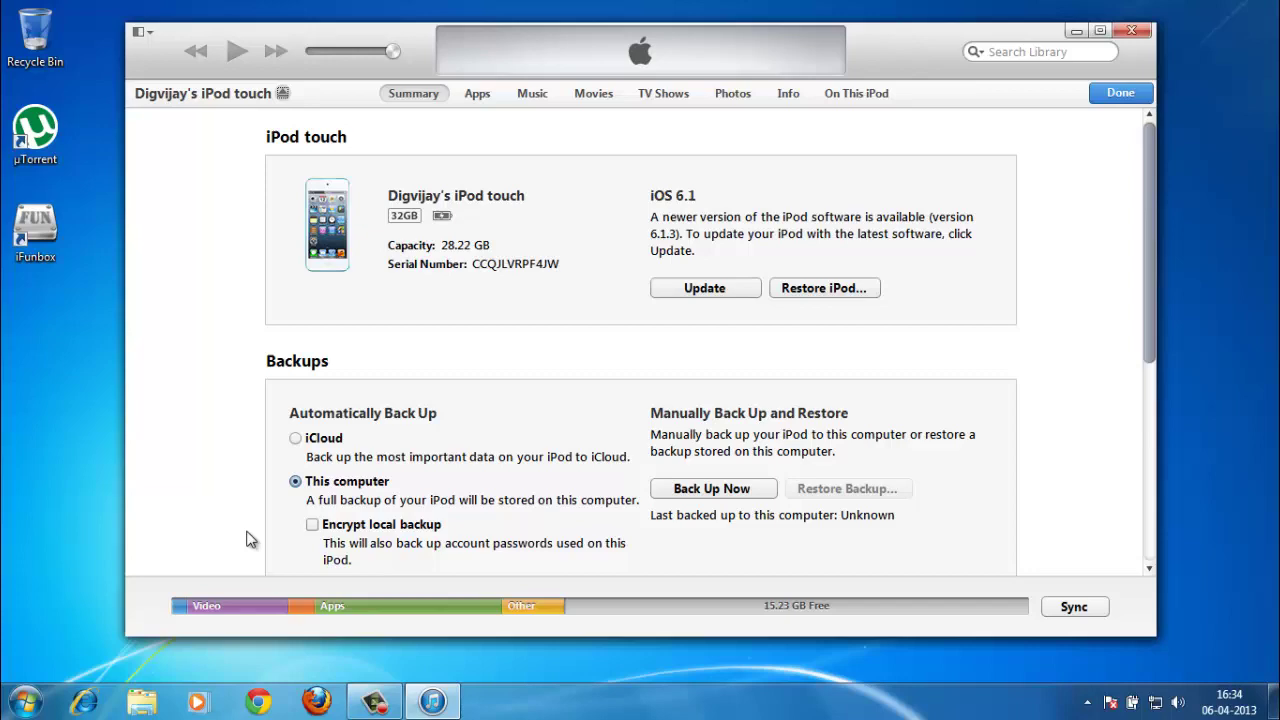
# Launch iFunBox, examine the iPod's folders in iFunbox Classic and the Quick Toolbox, close it, and minimize iTunes.
pyautogui.doubleClick(35, 230)
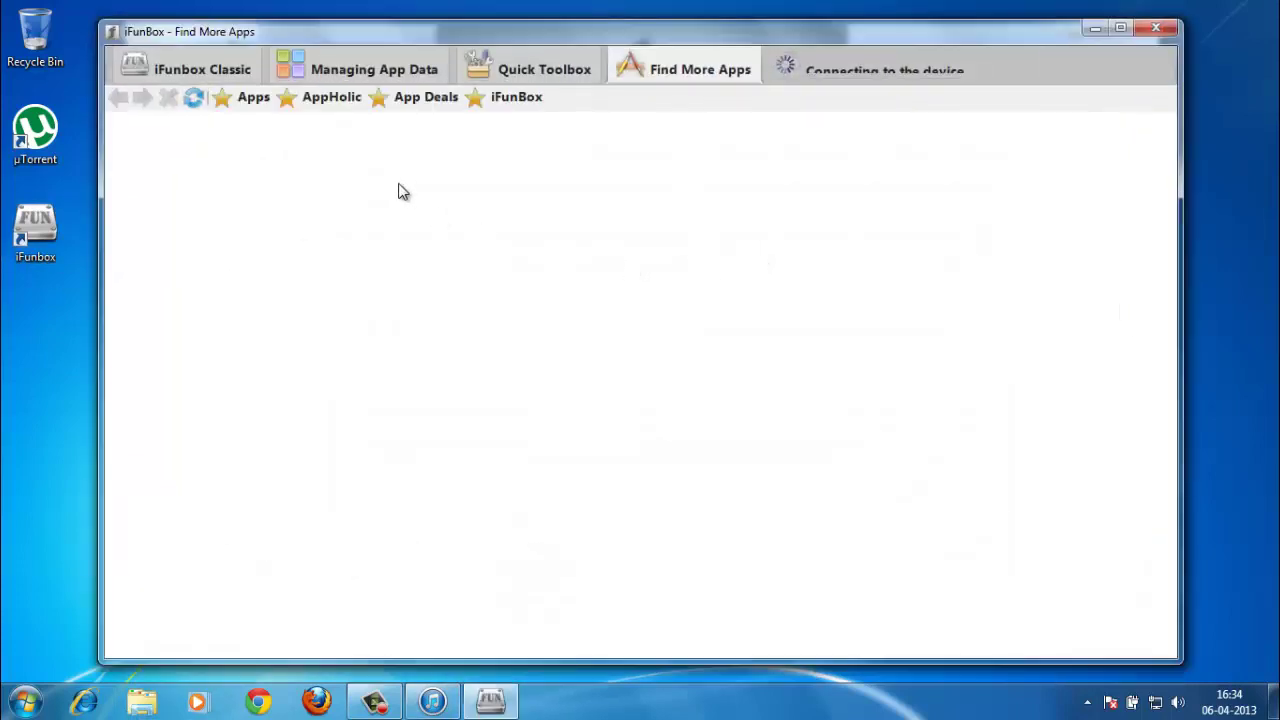
pyautogui.click(186, 72)
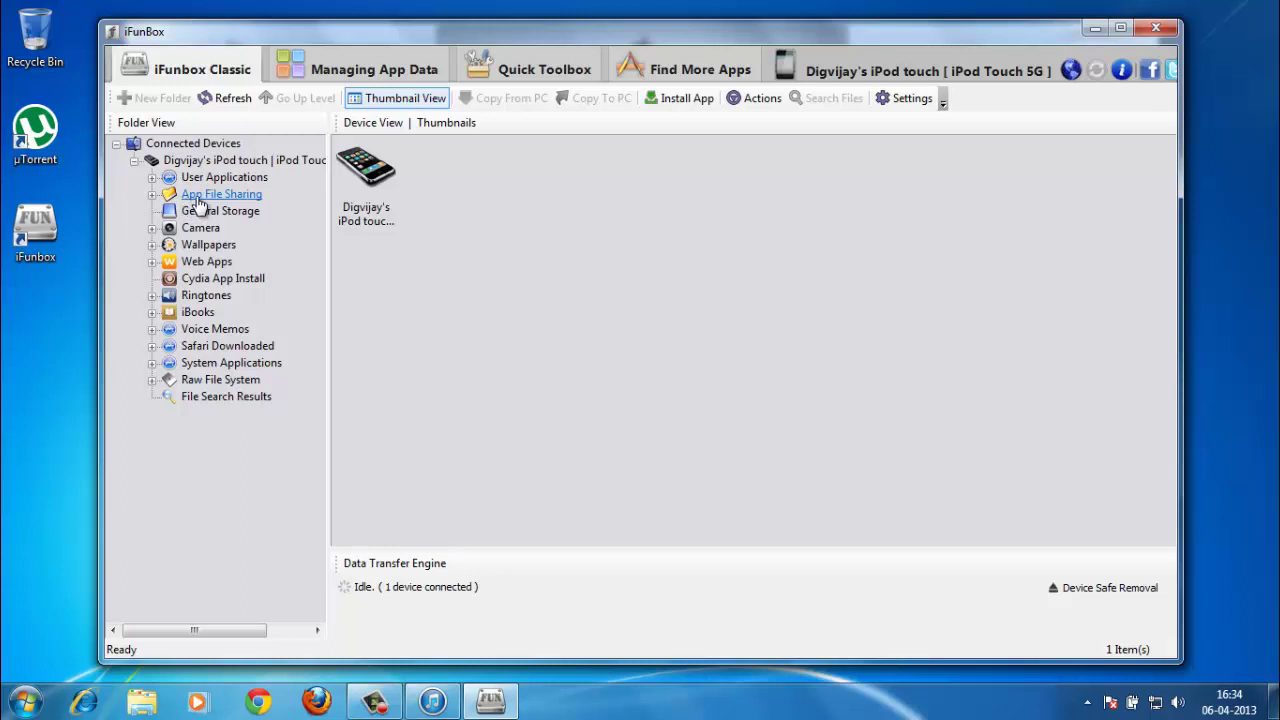
pyautogui.click(242, 162)
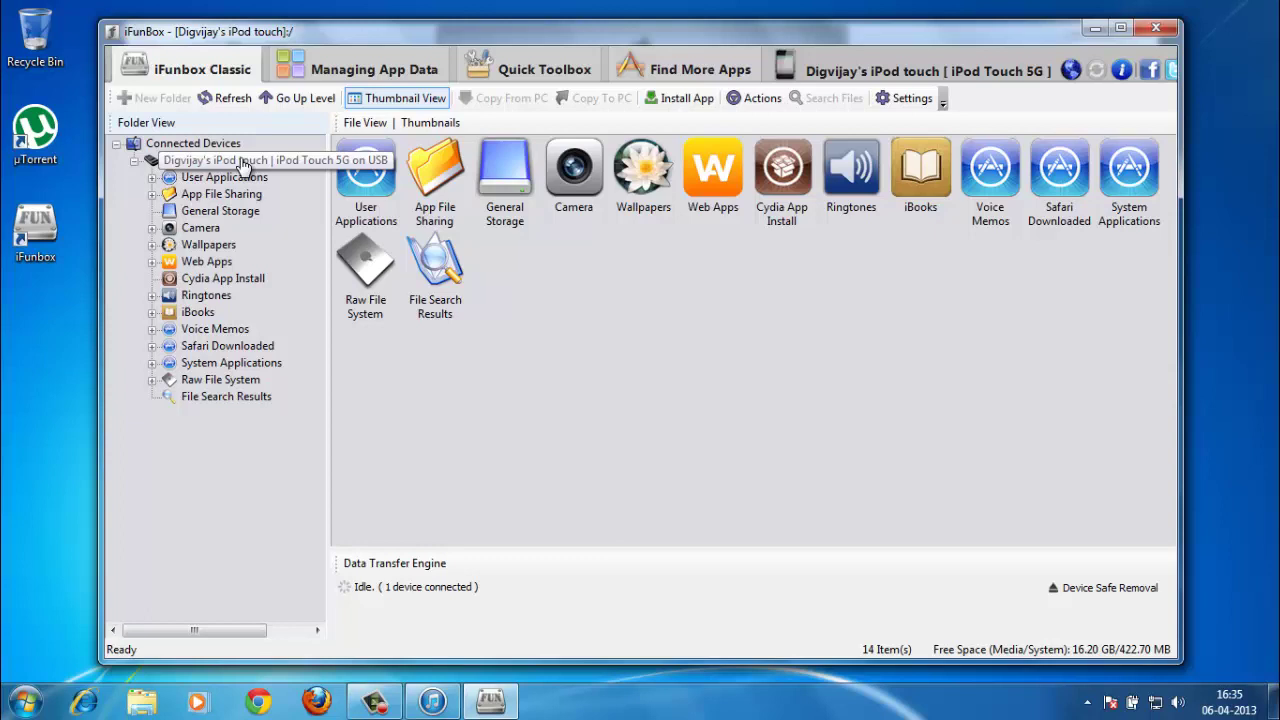
pyautogui.click(368, 265)
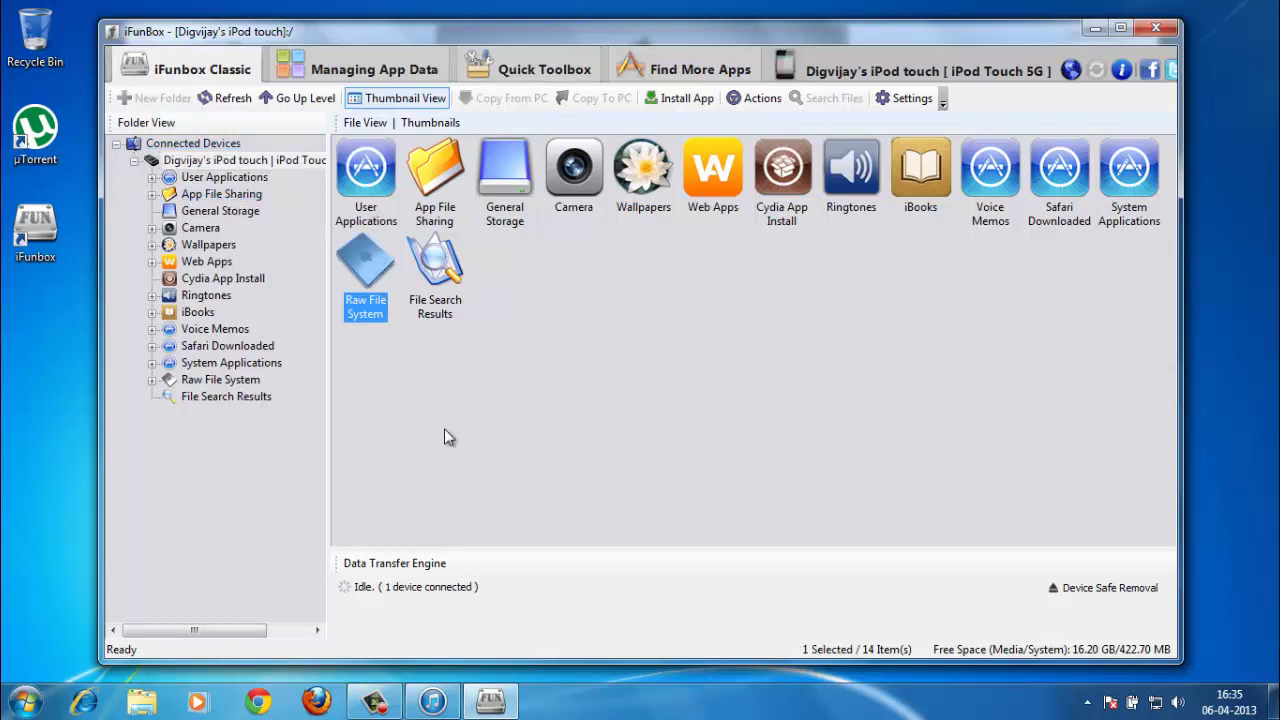
pyautogui.click(582, 66)
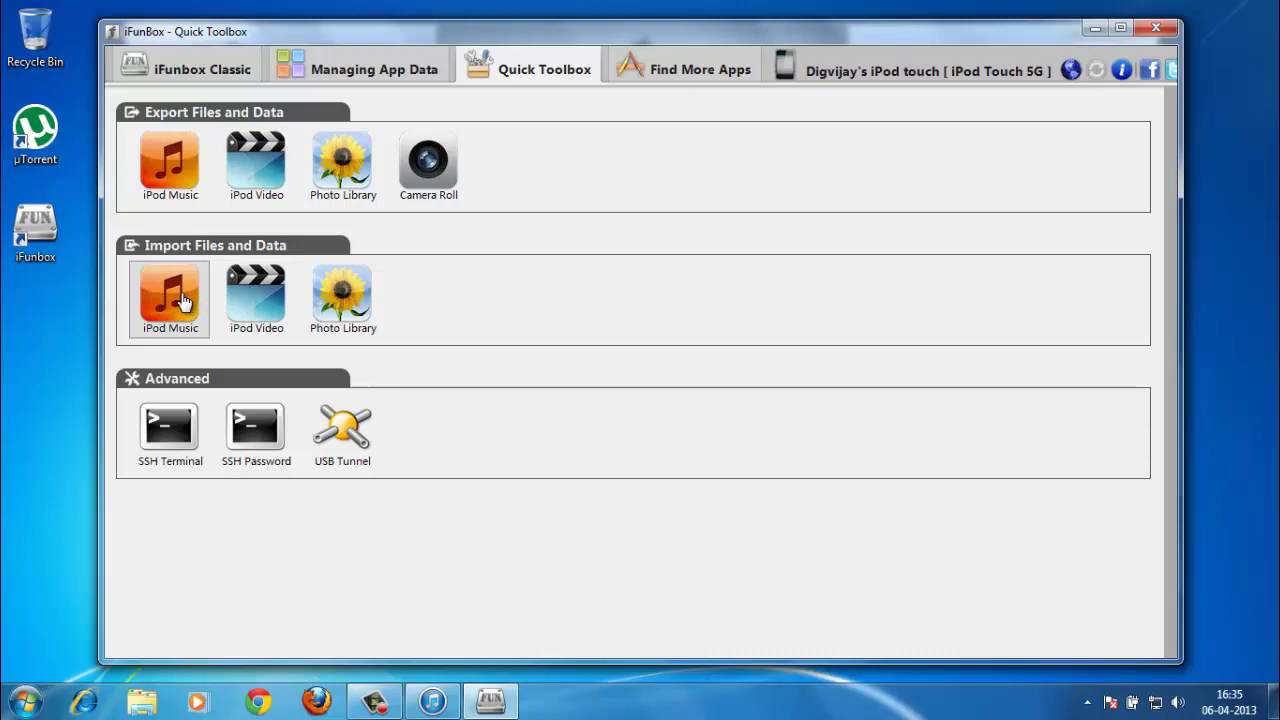
pyautogui.click(1156, 28)
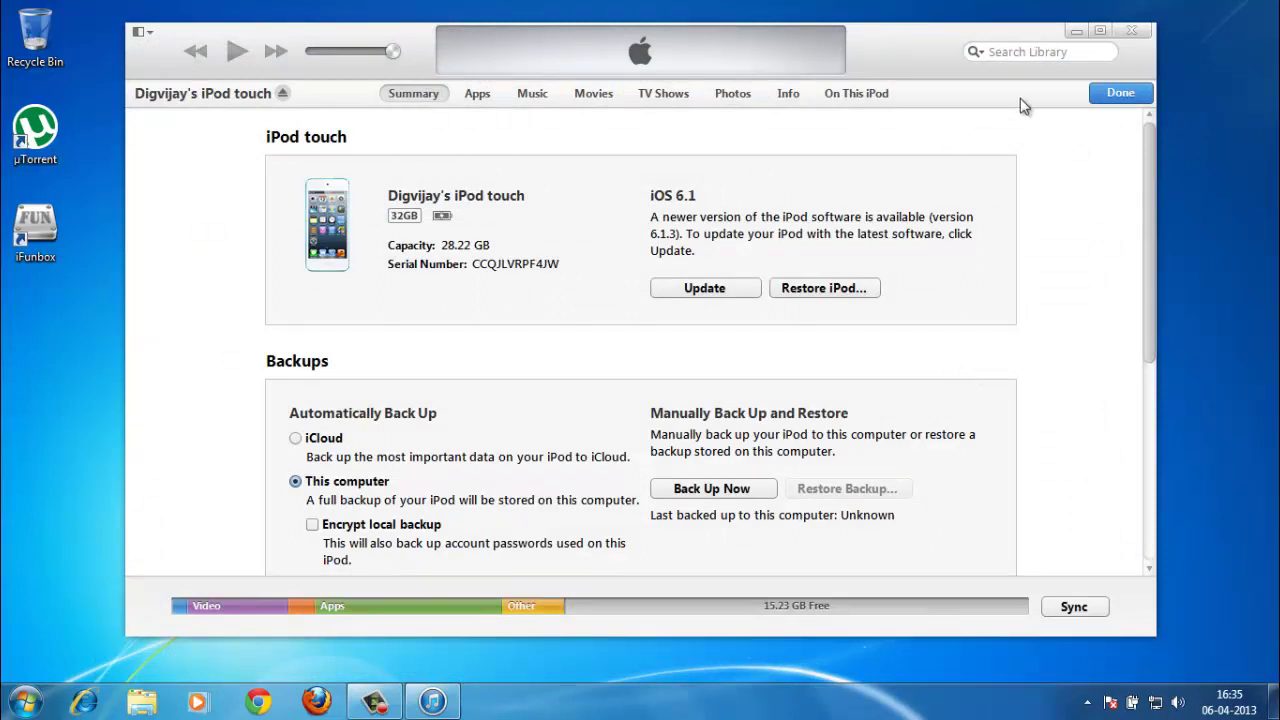
pyautogui.click(1075, 31)
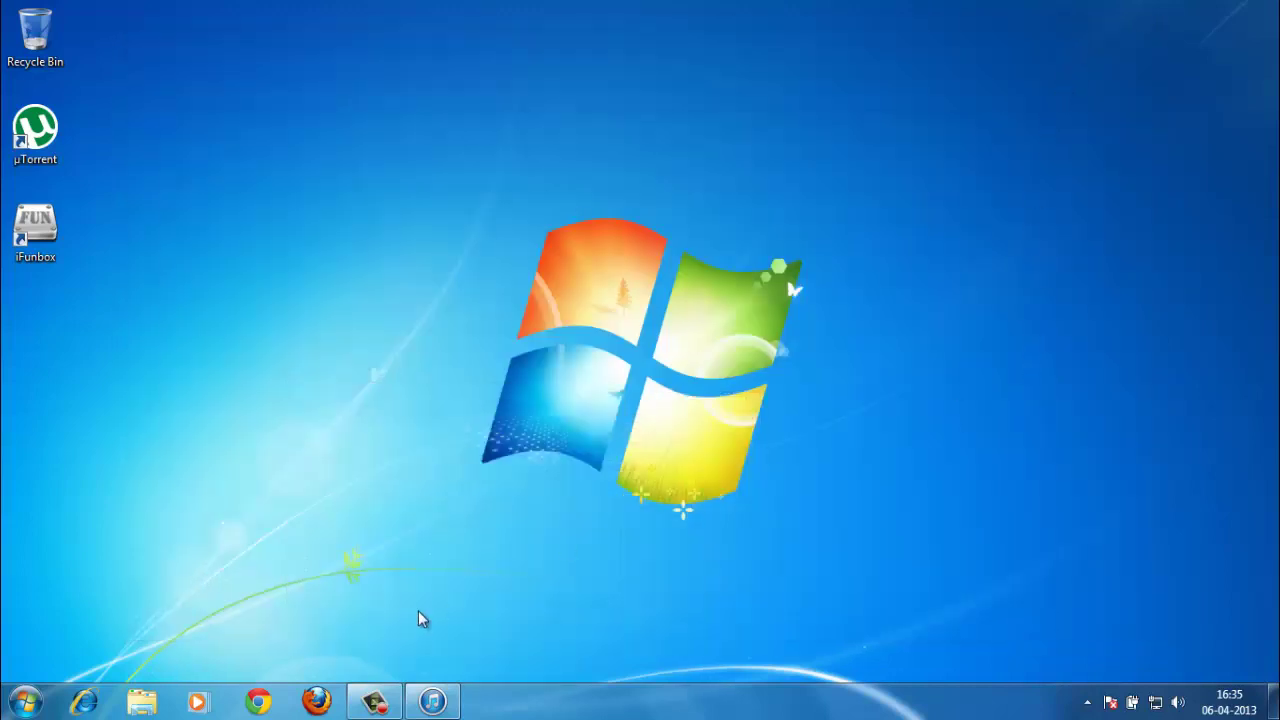